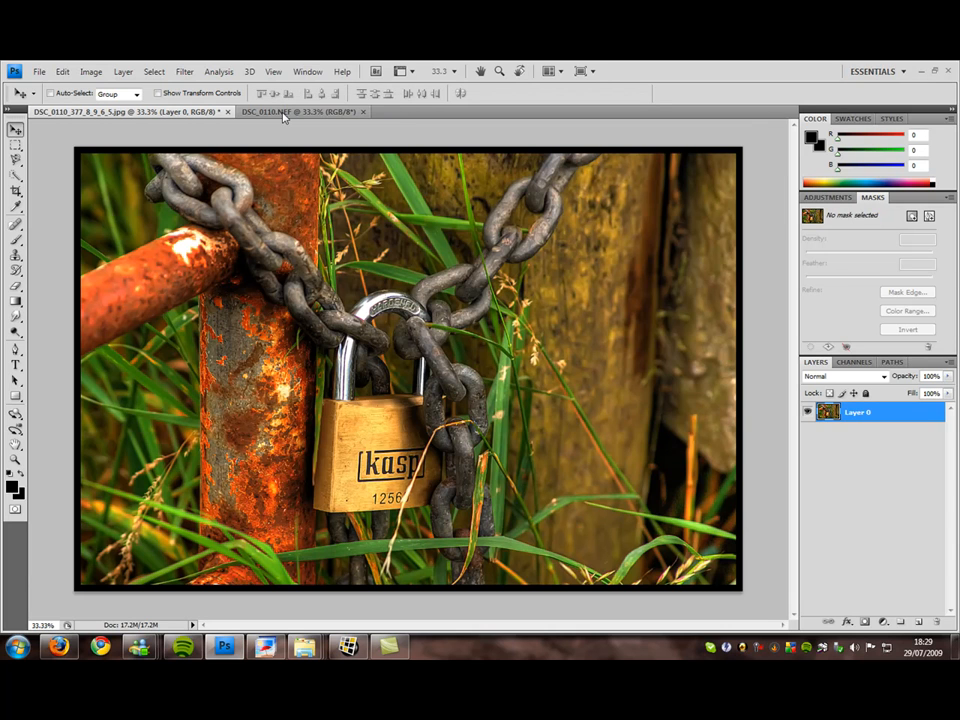
Switch to ViewNX and show the camera settings of DSC_0110.NEF, the padlock photo.
{"action": "left_click", "coordinate": [348, 646]}
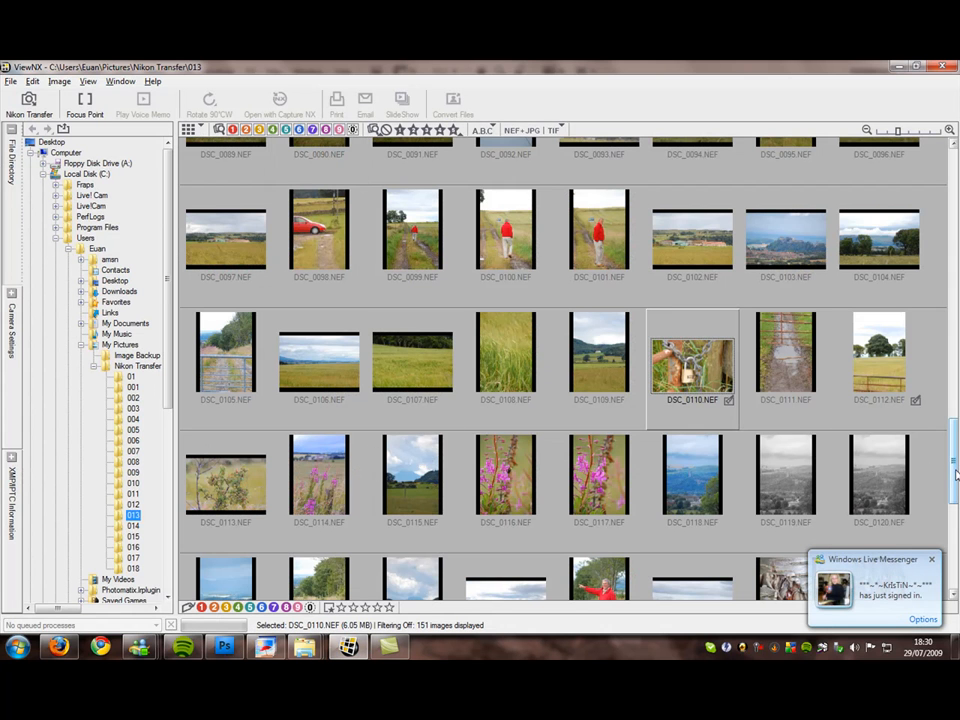
{"action": "scroll", "coordinate": [955, 475], "scroll_direction": "down", "scroll_amount": 2}
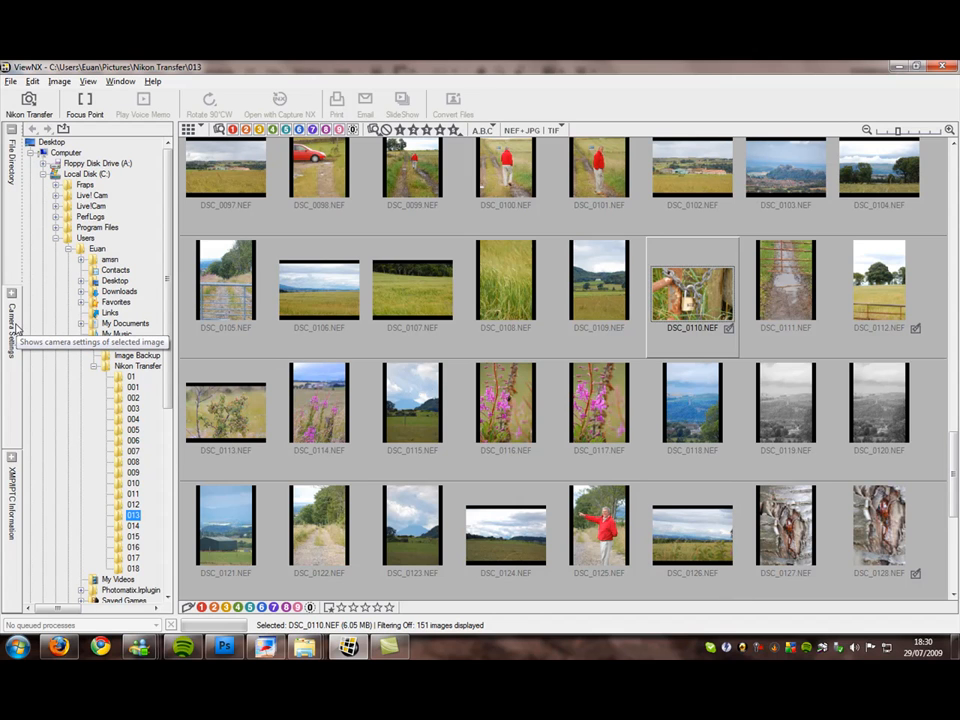
{"action": "left_click", "coordinate": [14, 322]}
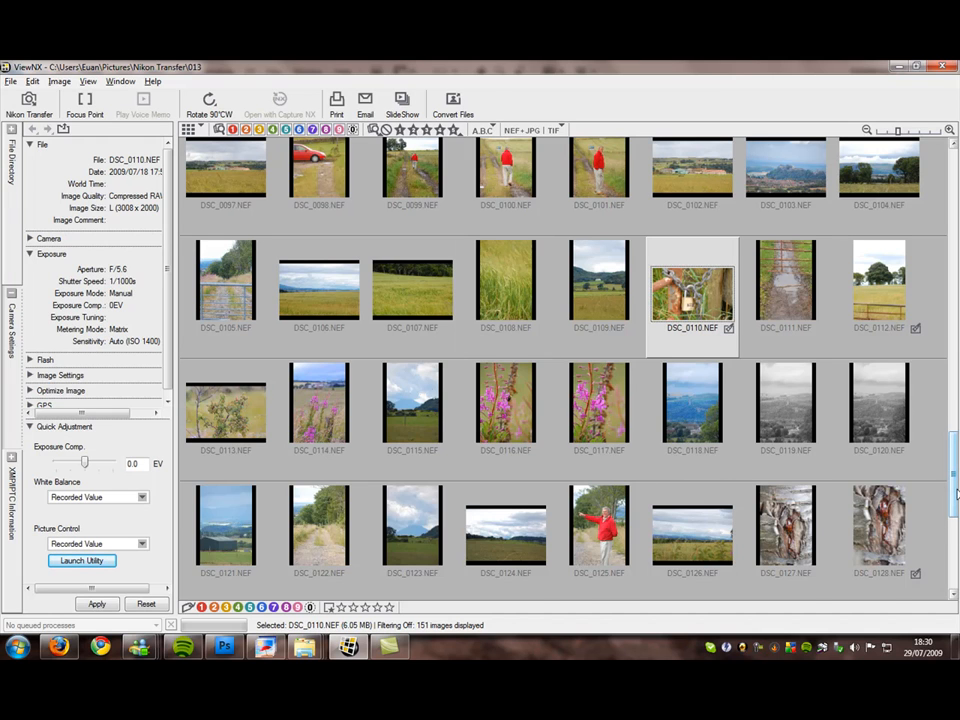
{"action": "left_click_drag", "start_coordinate": [956, 491], "coordinate": [956, 486]}
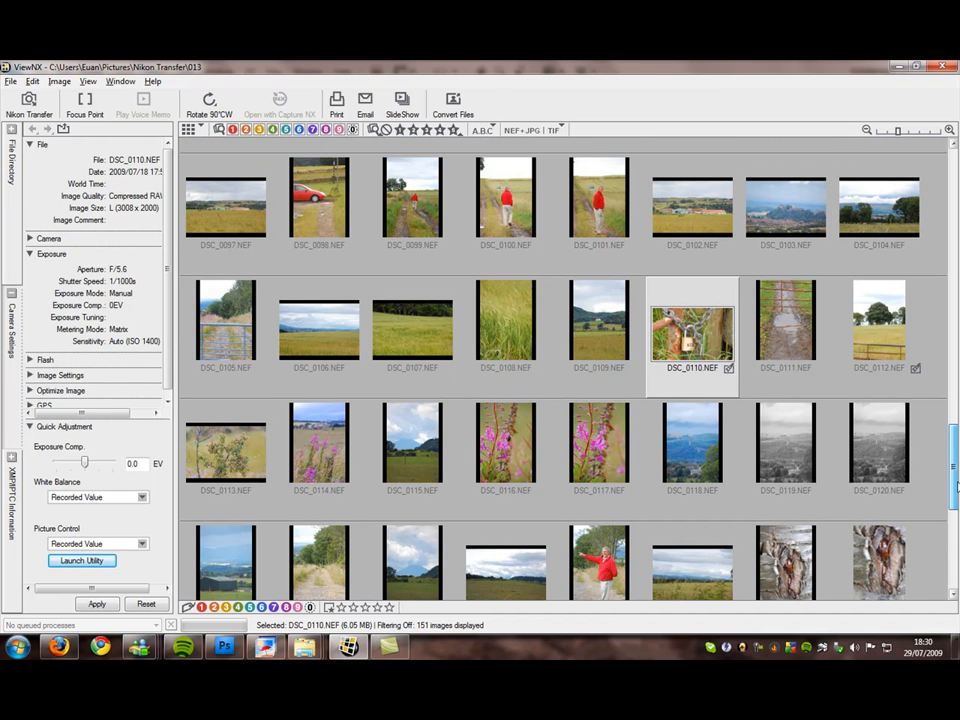
{"action": "left_click_drag", "start_coordinate": [956, 486], "coordinate": [956, 483]}
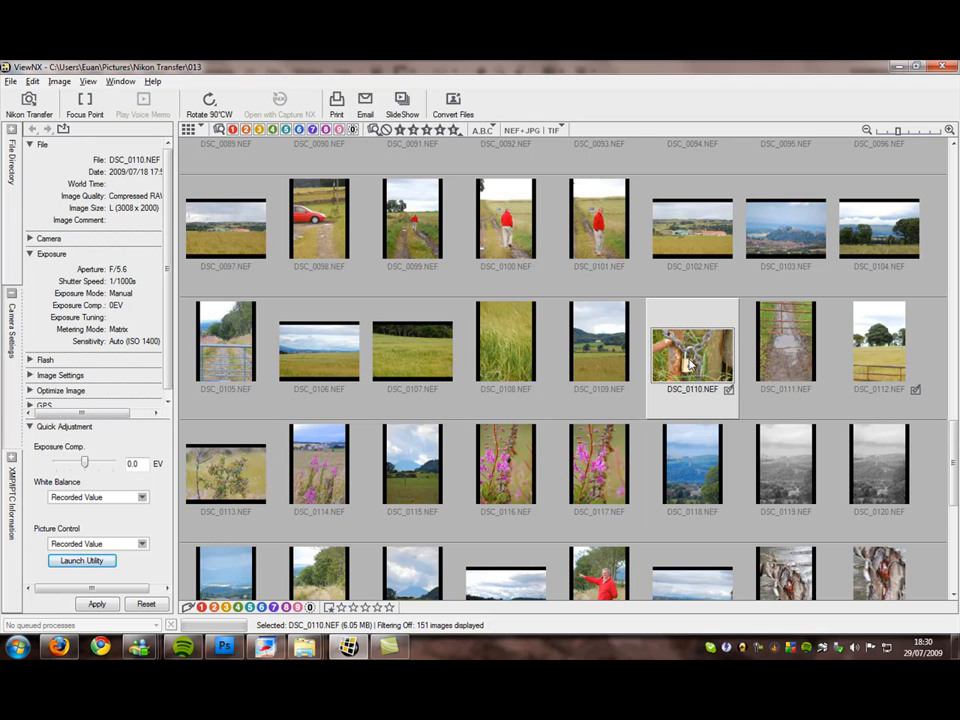
Choose TIFF (16 Bit) as the file conversion format for DSC_0110.NEF, but cancel the conversion.
{"action": "right_click", "coordinate": [703, 359]}
{"action": "mouse_move", "coordinate": [718, 381]}
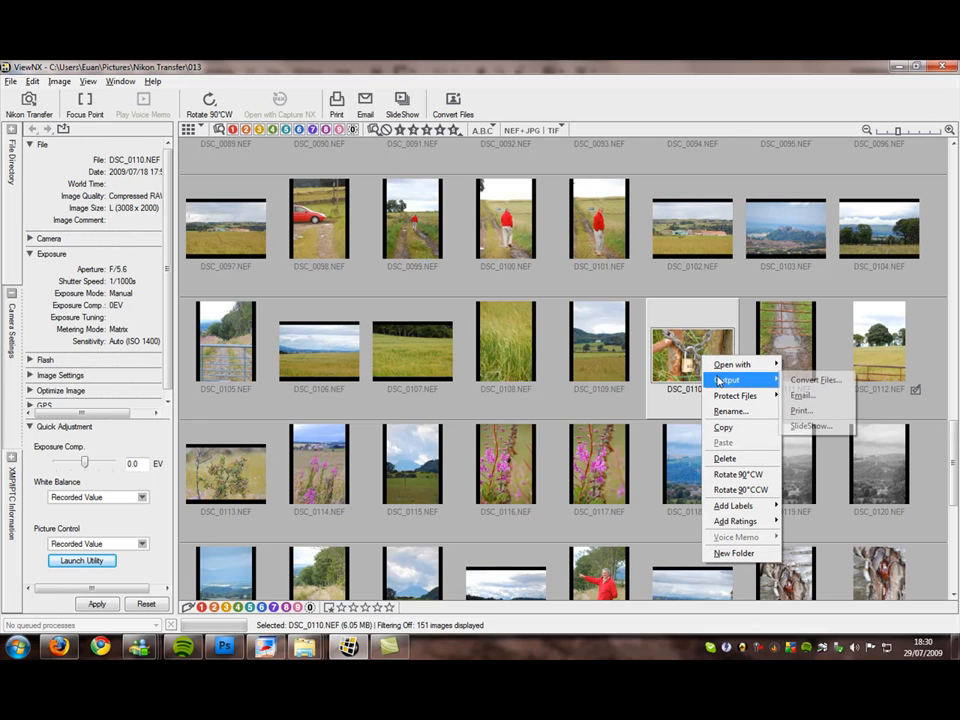
{"action": "left_click", "coordinate": [816, 380]}
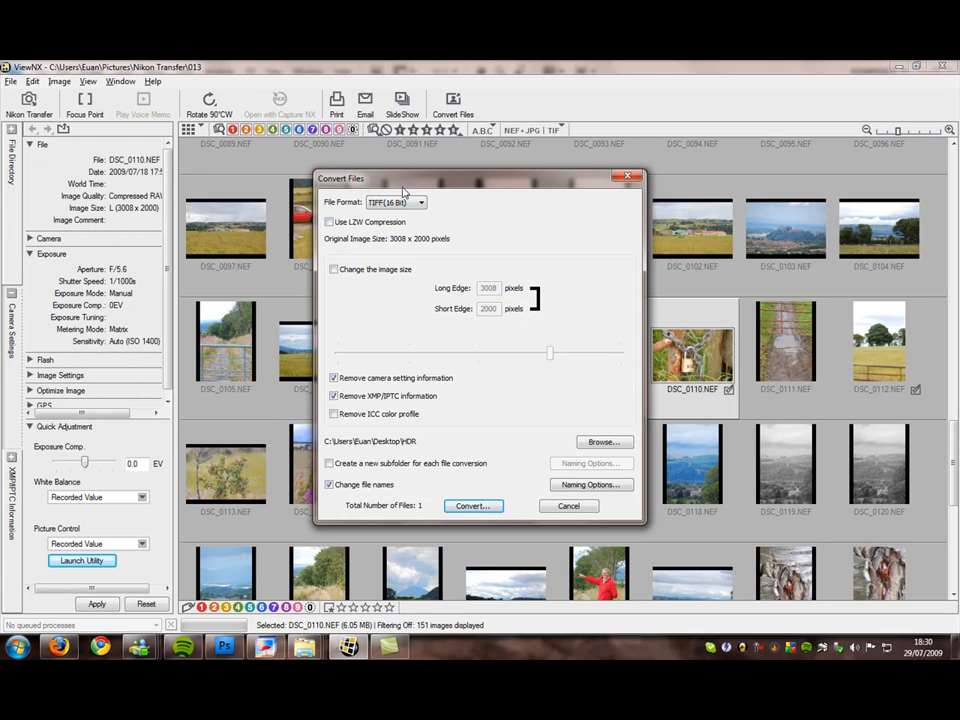
{"action": "left_click", "coordinate": [396, 203]}
{"action": "left_click", "coordinate": [397, 211]}
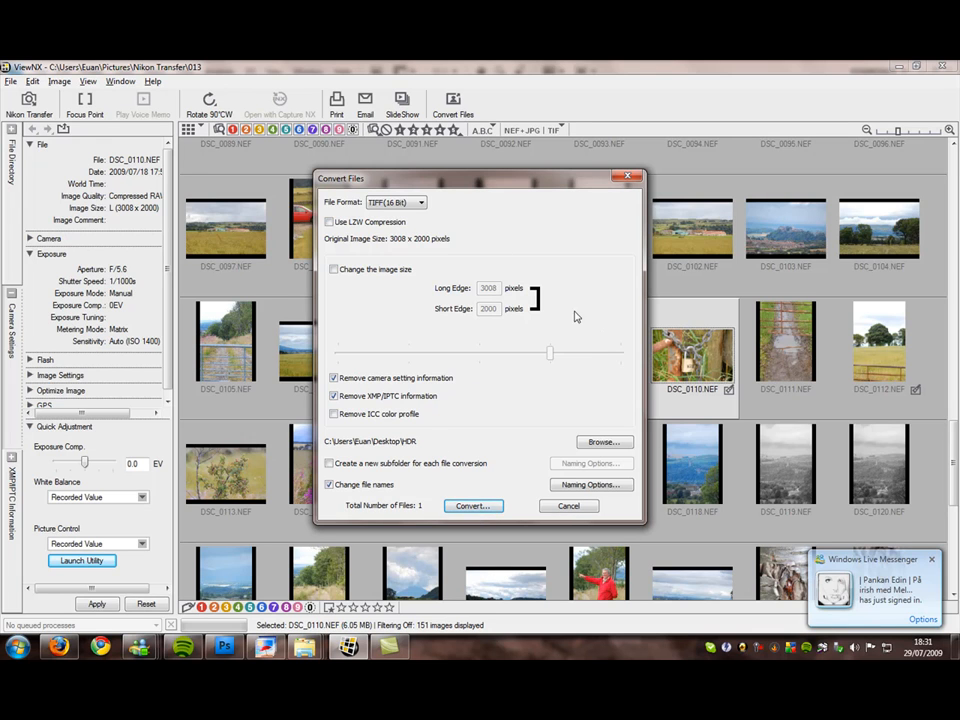
{"action": "left_click", "coordinate": [569, 507]}
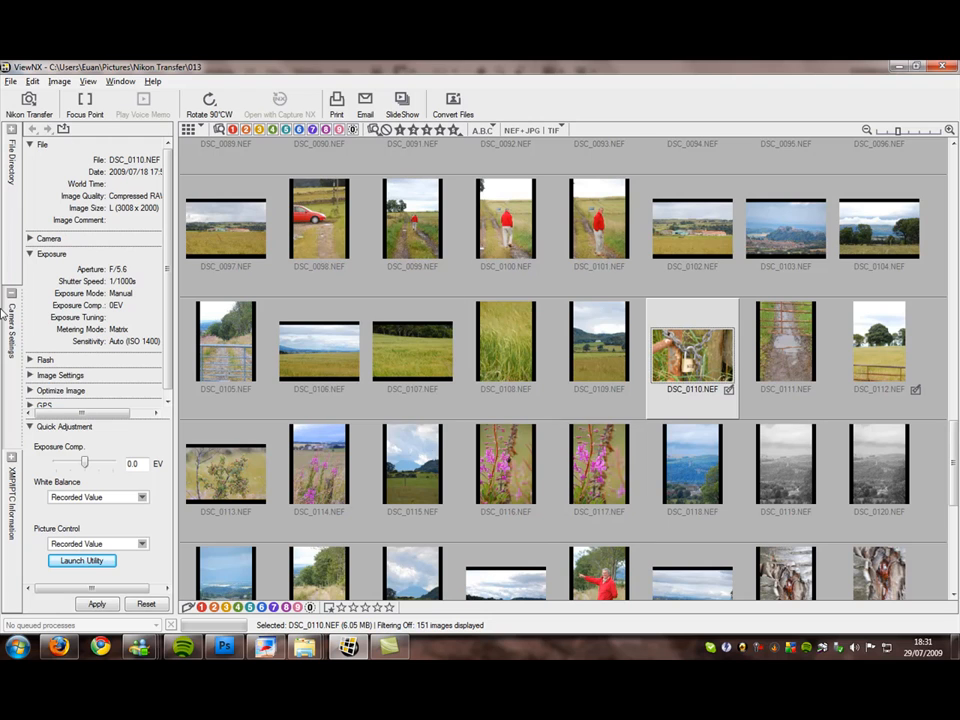
Set the exposure compensation of DSC_0110.NEF to -1.0 EV, followed by 1.7 EV.
{"action": "left_click_drag", "start_coordinate": [87, 462], "coordinate": [71, 456]}
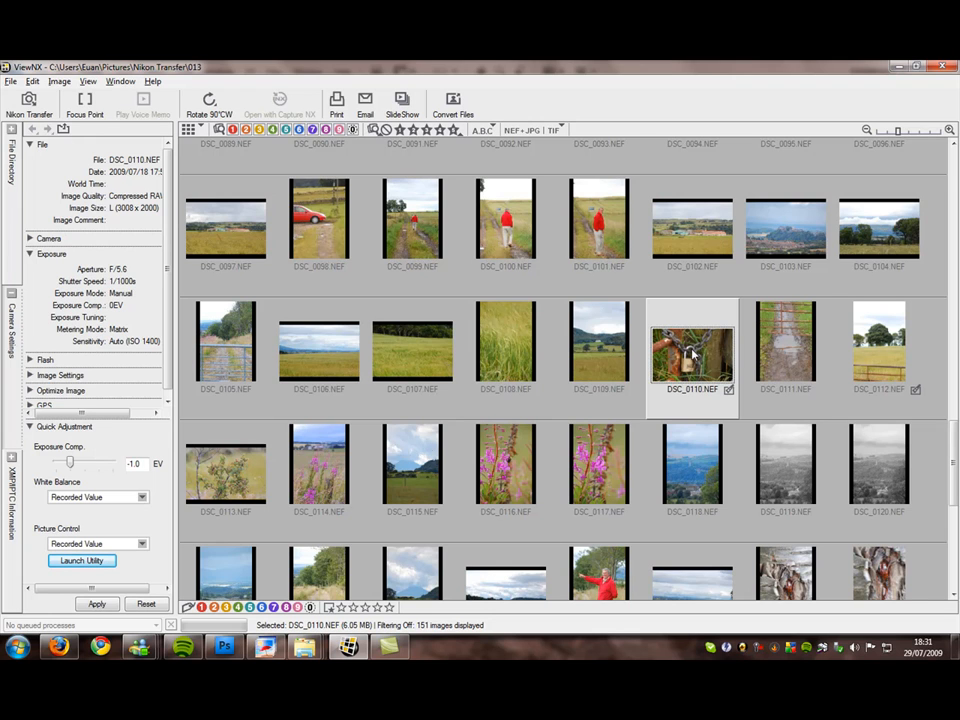
{"action": "left_click_drag", "start_coordinate": [71, 463], "coordinate": [108, 464]}
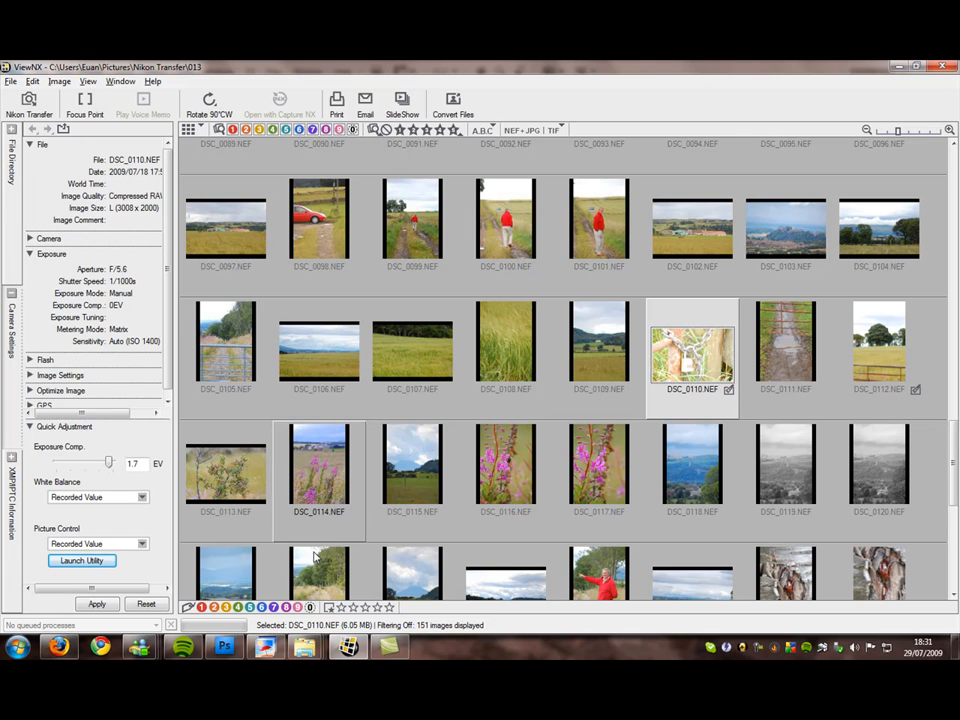
Switch to Photomatix Pro and load DSC_0110_375 to DSC_0110_379 TIFs plus the DSC_0110_377_8_9_6_5 JPG as sources for a new HDR image.
{"action": "left_click", "coordinate": [268, 648]}
{"action": "left_click", "coordinate": [779, 101]}
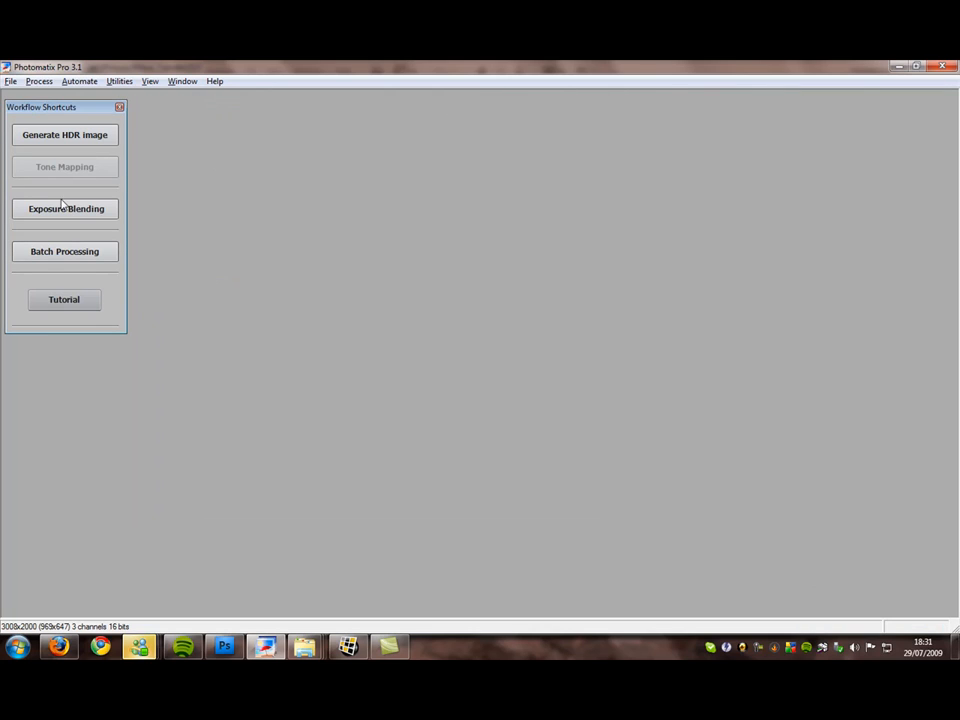
{"action": "left_click", "coordinate": [52, 140]}
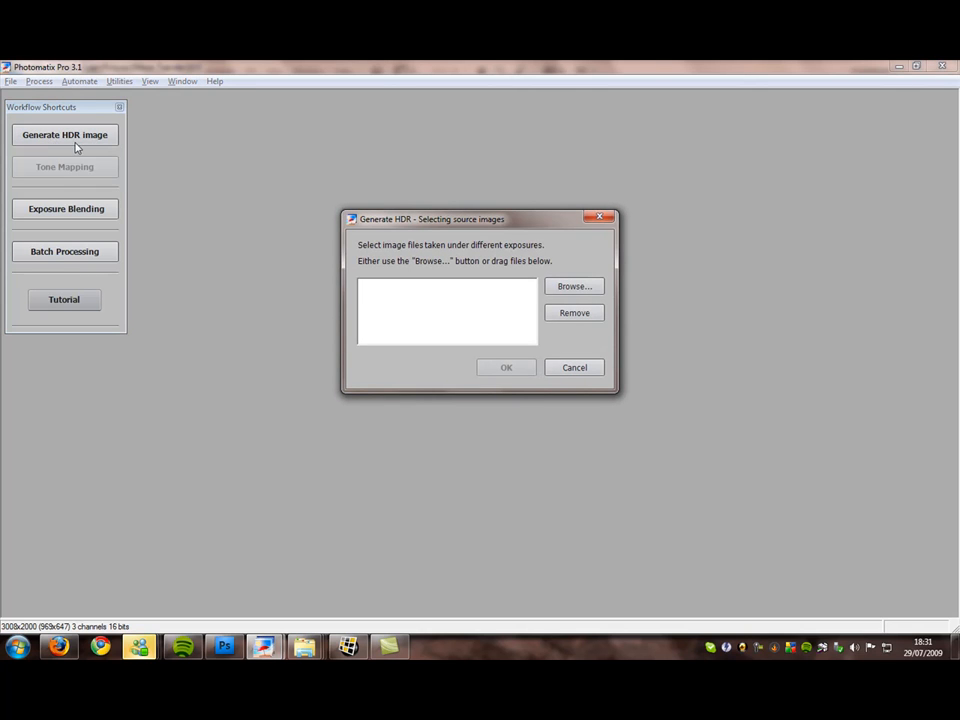
{"action": "left_click", "coordinate": [560, 289]}
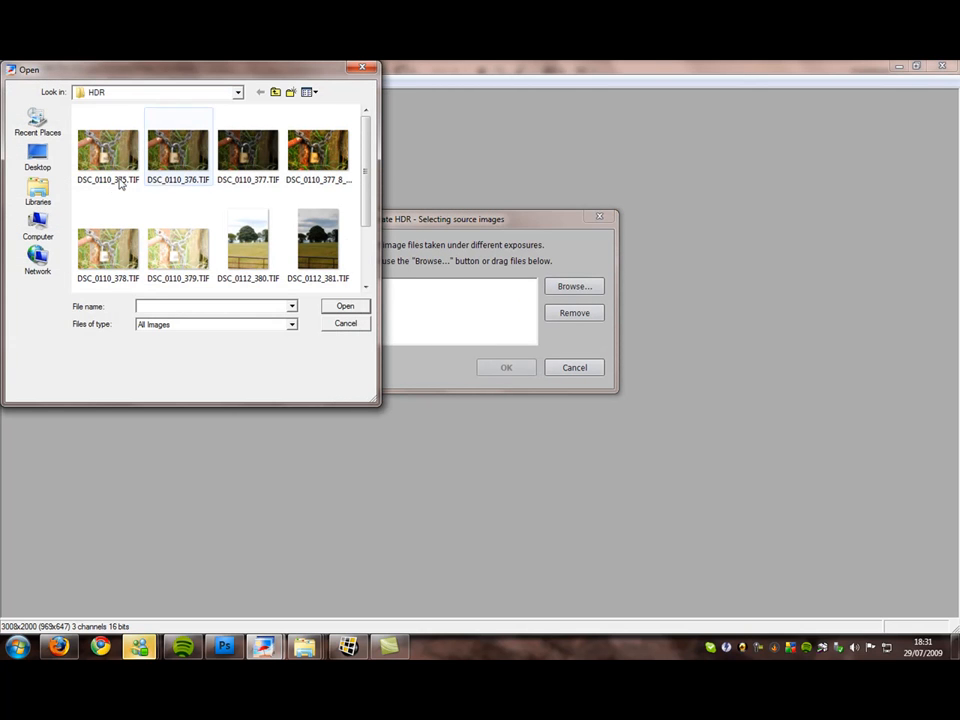
{"action": "left_click", "coordinate": [108, 150]}
{"action": "left_click", "coordinate": [178, 150], "text": "ctrl"}
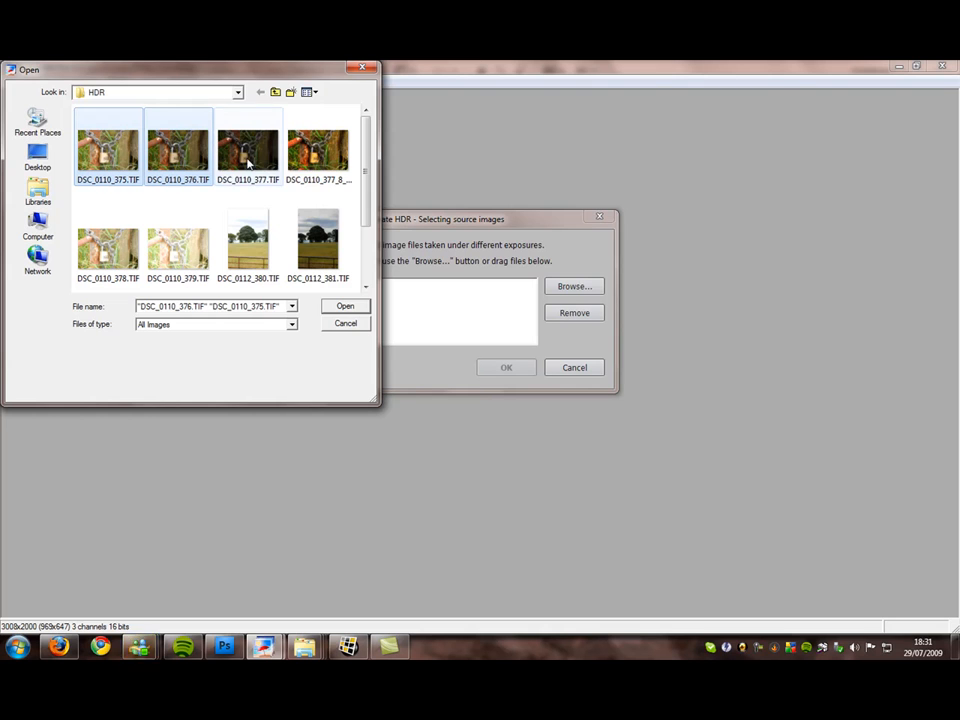
{"action": "left_click", "coordinate": [248, 155], "text": "ctrl"}
{"action": "left_click", "coordinate": [318, 150], "text": "ctrl"}
{"action": "left_click", "coordinate": [110, 242], "text": "ctrl"}
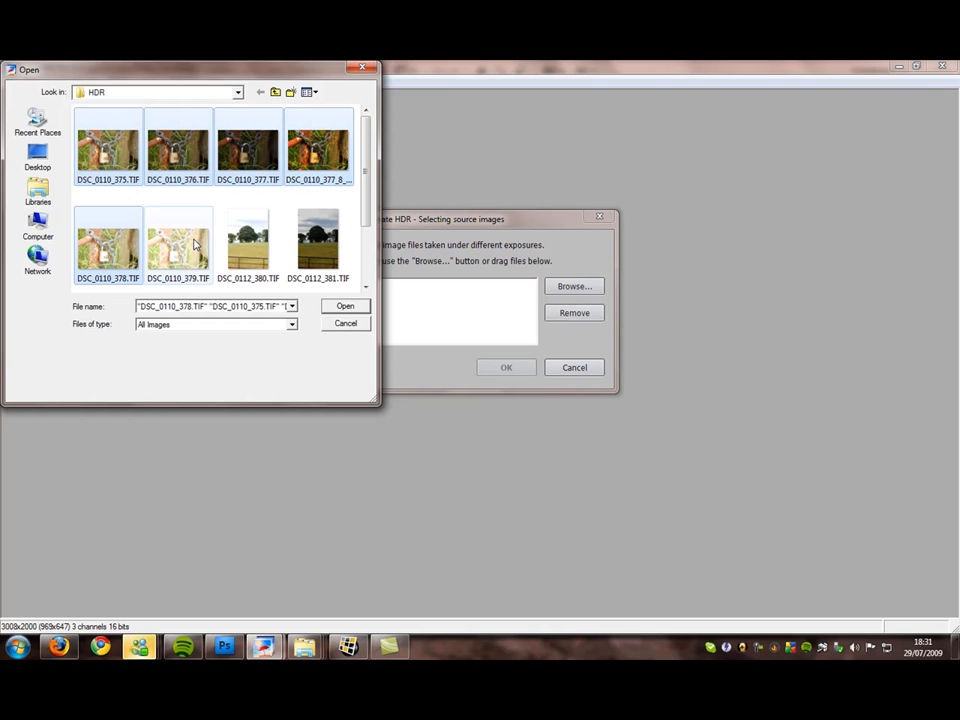
{"action": "left_click", "coordinate": [196, 244], "text": "ctrl"}
{"action": "left_click", "coordinate": [343, 311]}
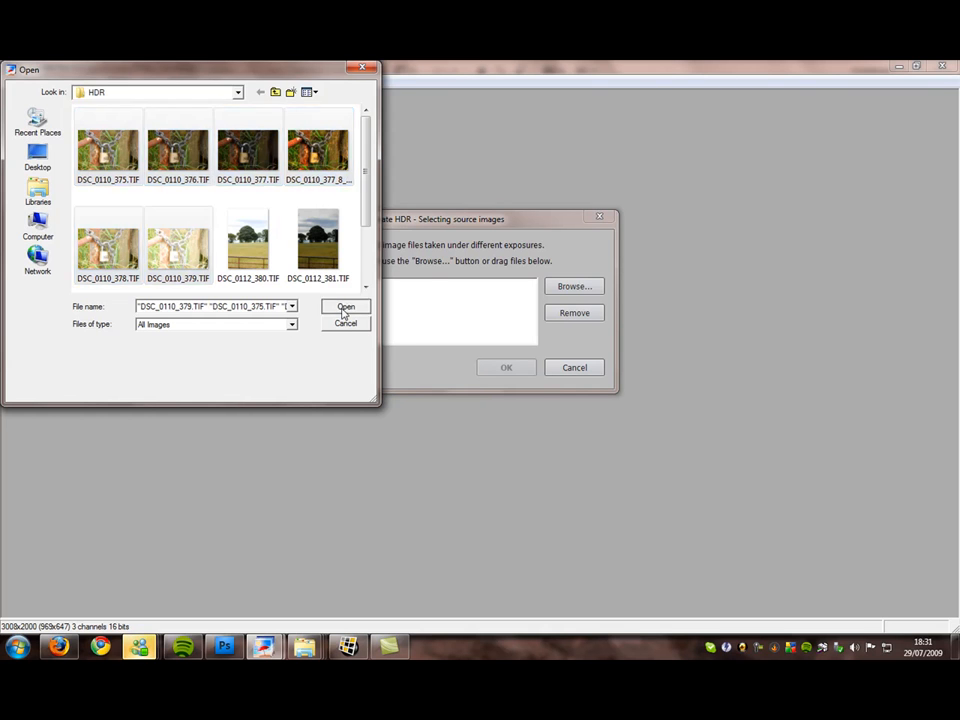
Remove DSC_0110_377_8_9_6_5.jpg from the HDR source images and accept the remaining list.
{"action": "left_click", "coordinate": [466, 314]}
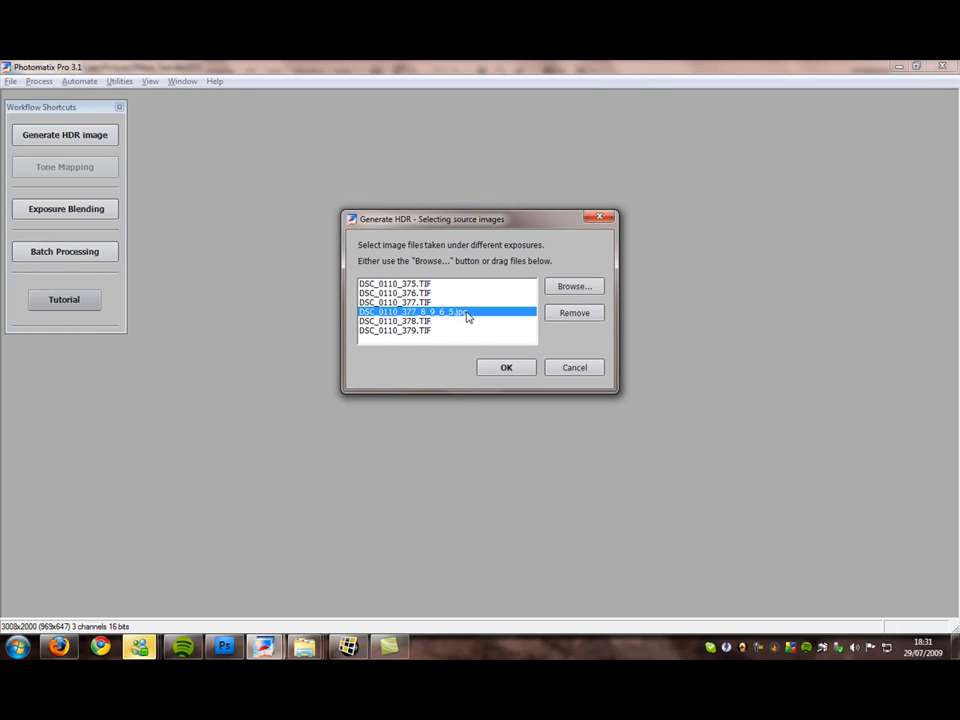
{"action": "left_click", "coordinate": [571, 318]}
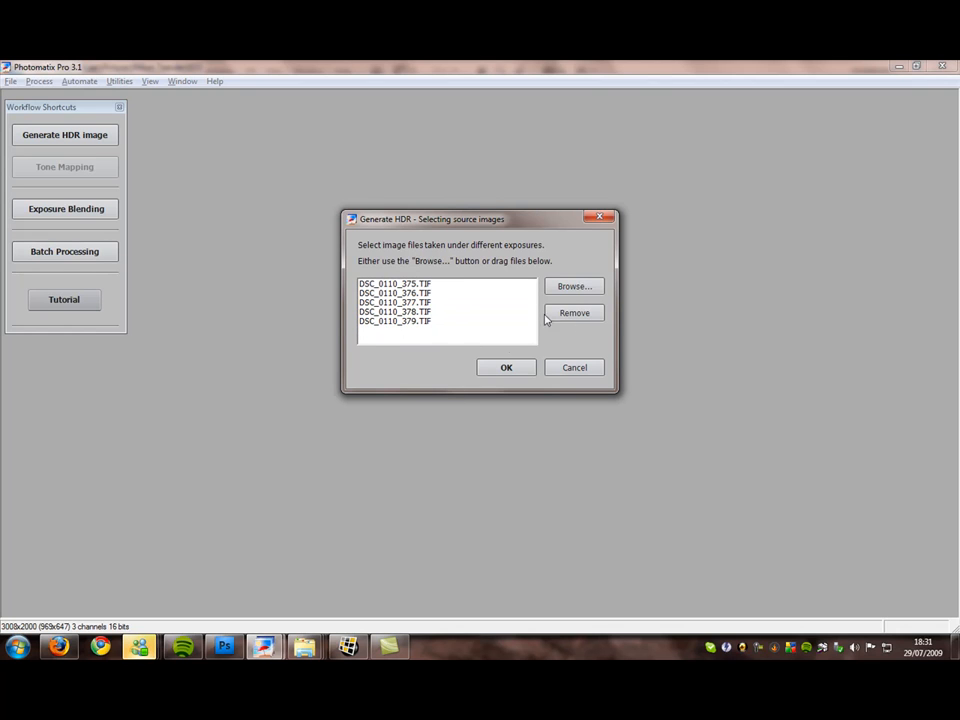
{"action": "left_click", "coordinate": [494, 371]}
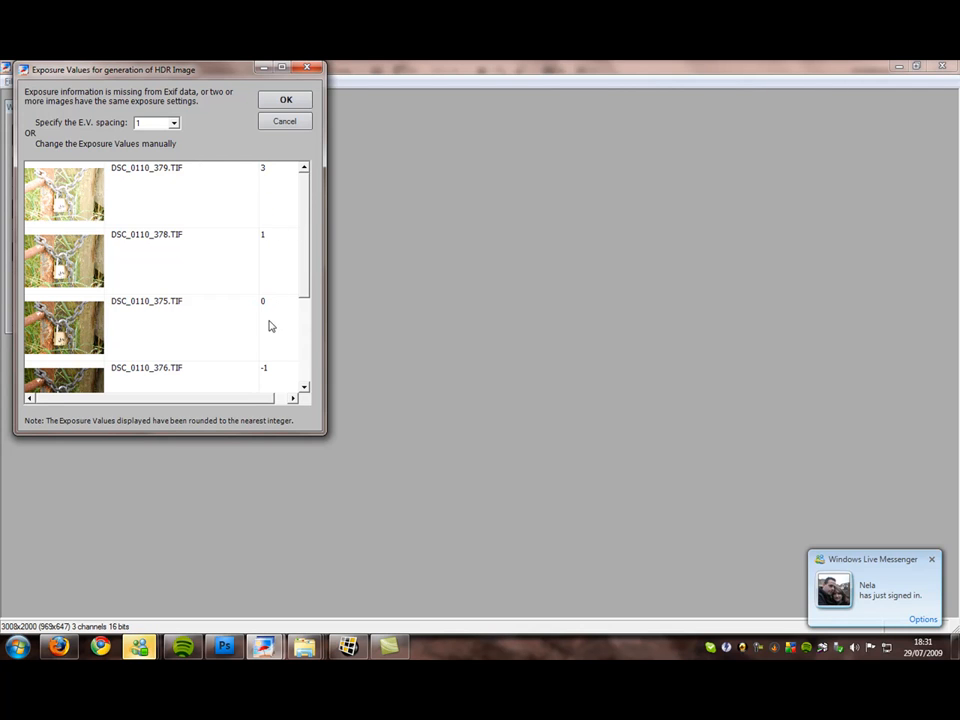
Set the E.V. spacing of the source images to 1 and accept the exposure values.
{"action": "mouse_move", "coordinate": [310, 271]}
{"action": "left_mouse_down"}
{"action": "mouse_move", "coordinate": [313, 349]}
{"action": "mouse_move", "coordinate": [312, 262]}
{"action": "left_mouse_up"}
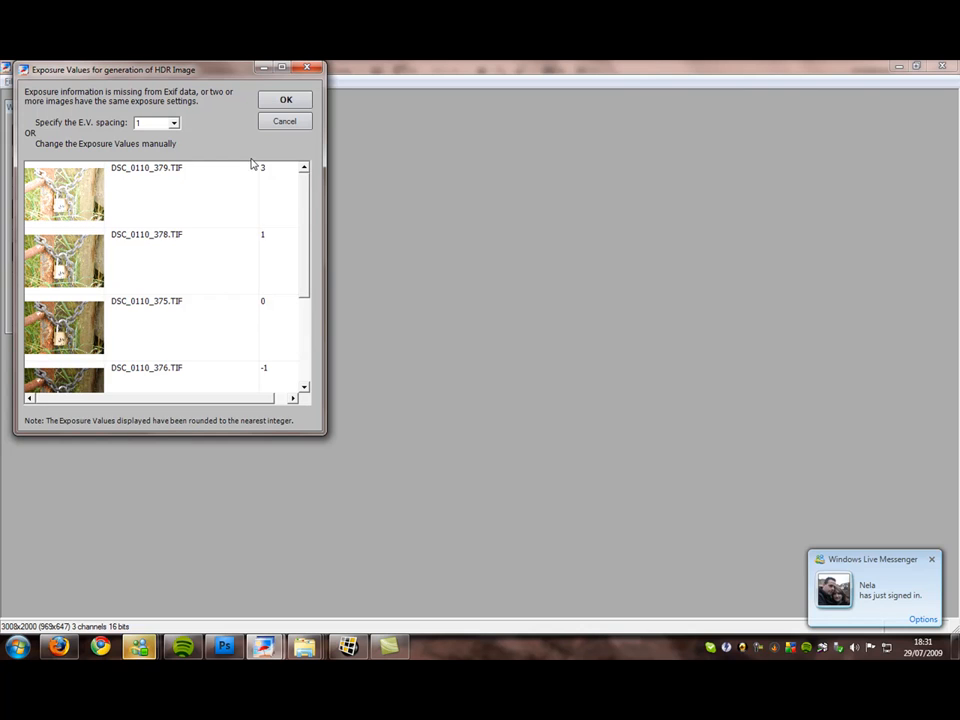
{"action": "left_click", "coordinate": [173, 122]}
{"action": "scroll", "coordinate": [176, 160], "scroll_direction": "up", "scroll_amount": 1}
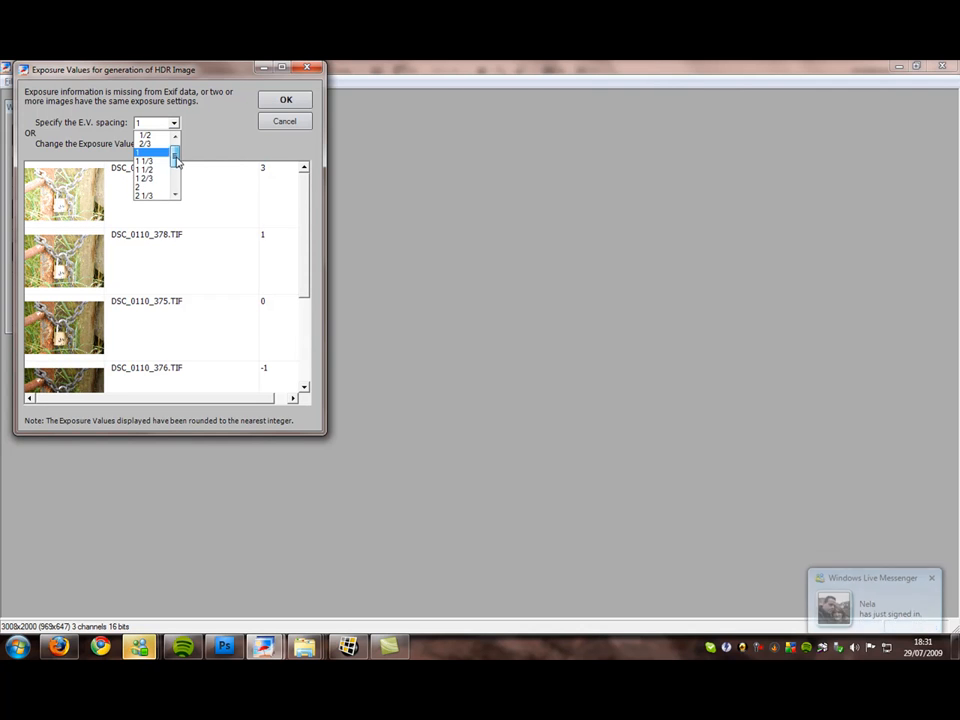
{"action": "left_click", "coordinate": [165, 161]}
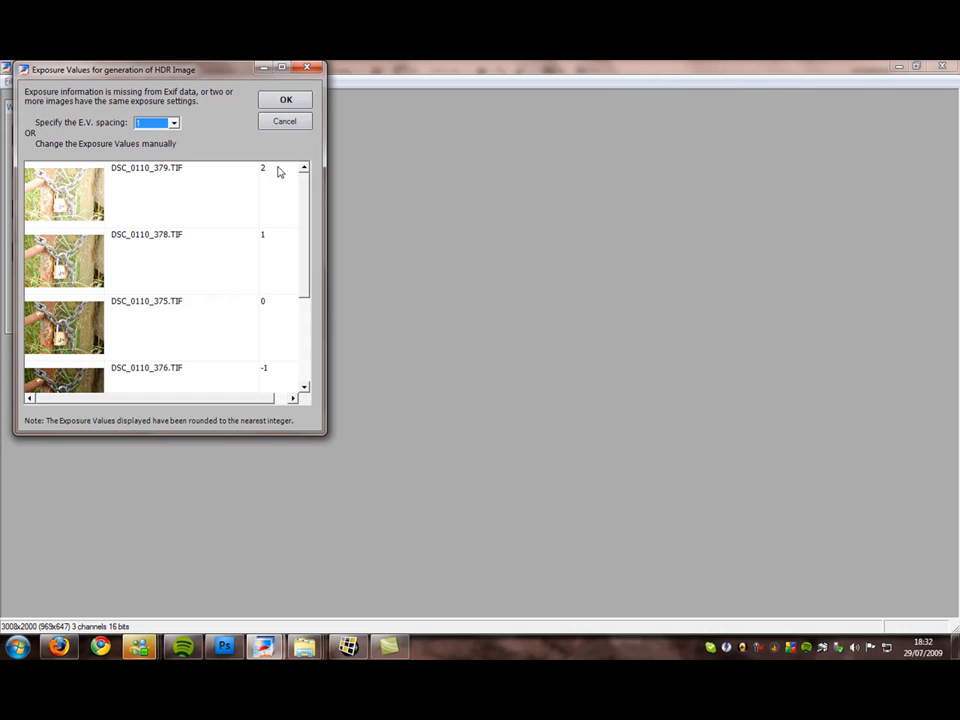
{"action": "left_click", "coordinate": [288, 101]}
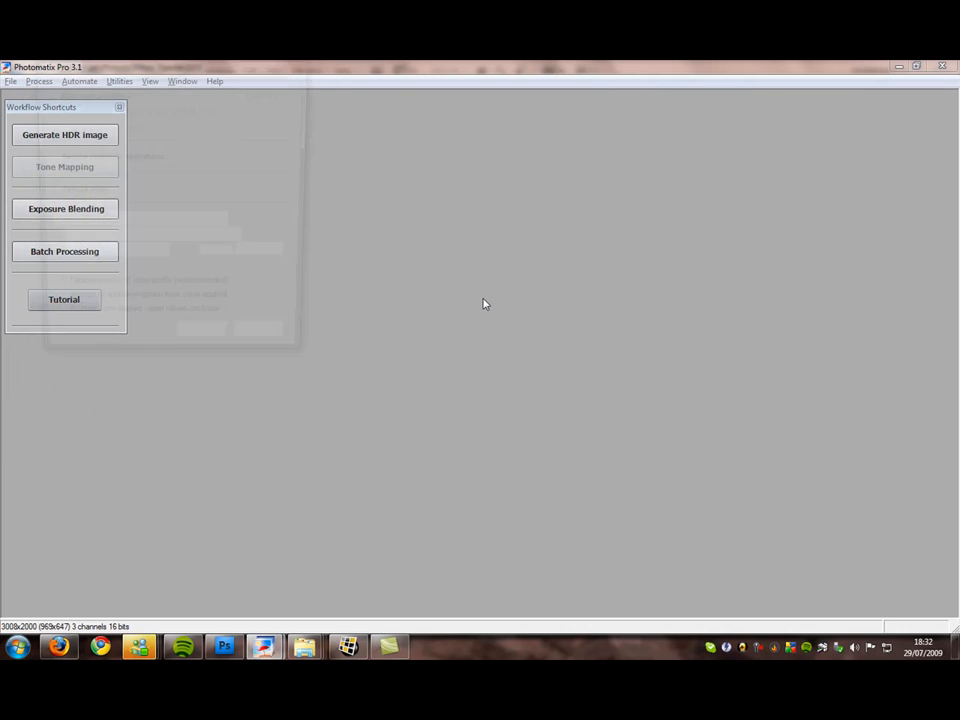
Generate the HDR image with the tone curve of the color profile and open it for tone mapping.
{"action": "left_click_drag", "start_coordinate": [147, 66], "coordinate": [485, 197]}
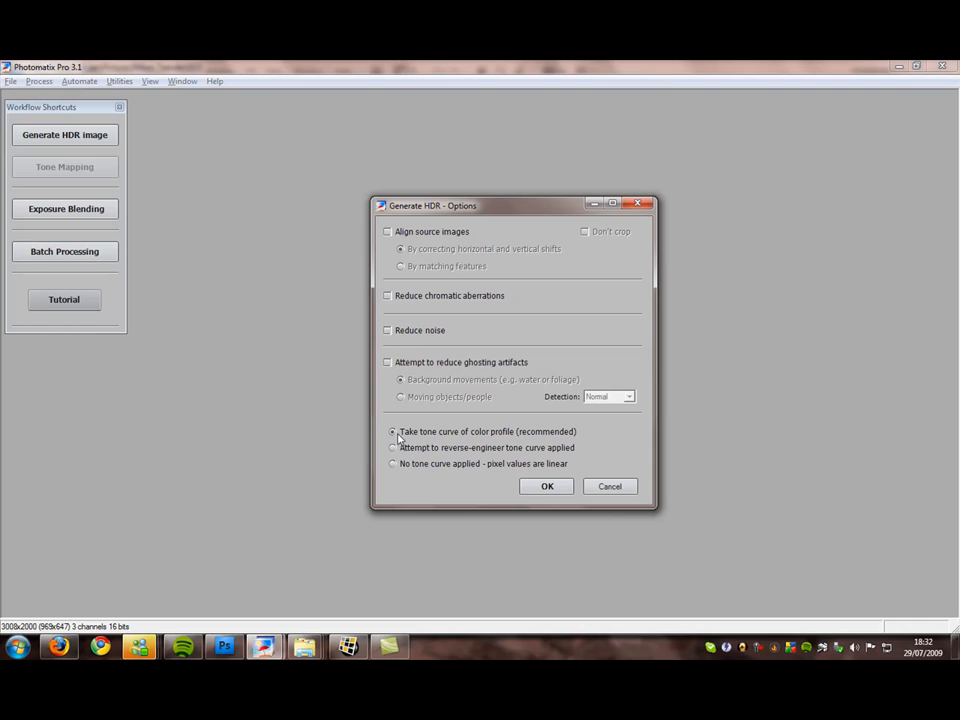
{"action": "left_click", "coordinate": [548, 487]}
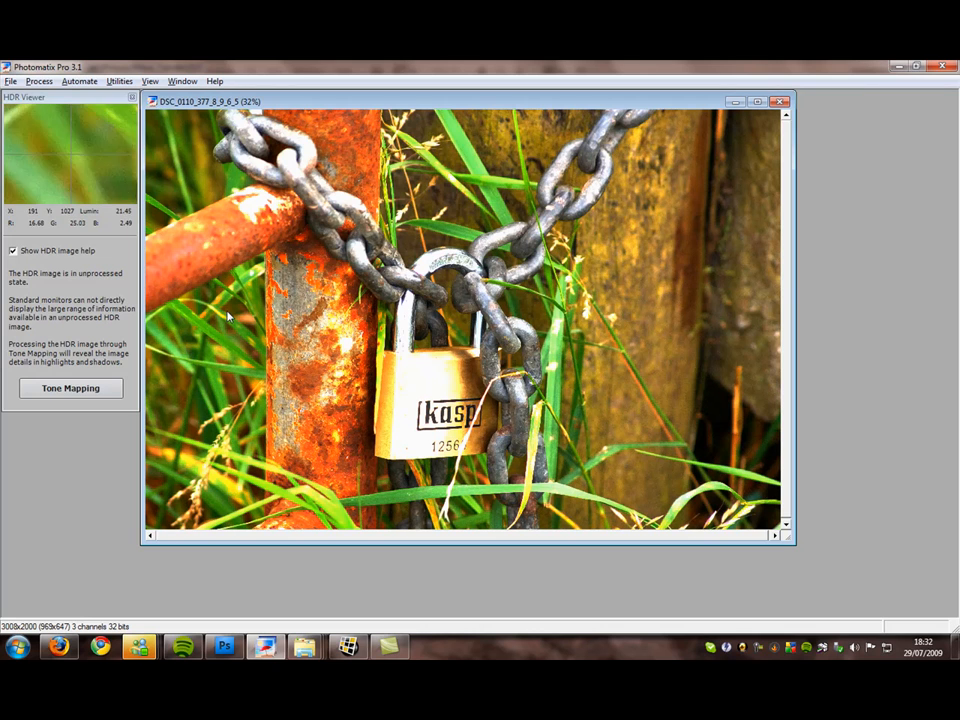
{"action": "left_click", "coordinate": [80, 389]}
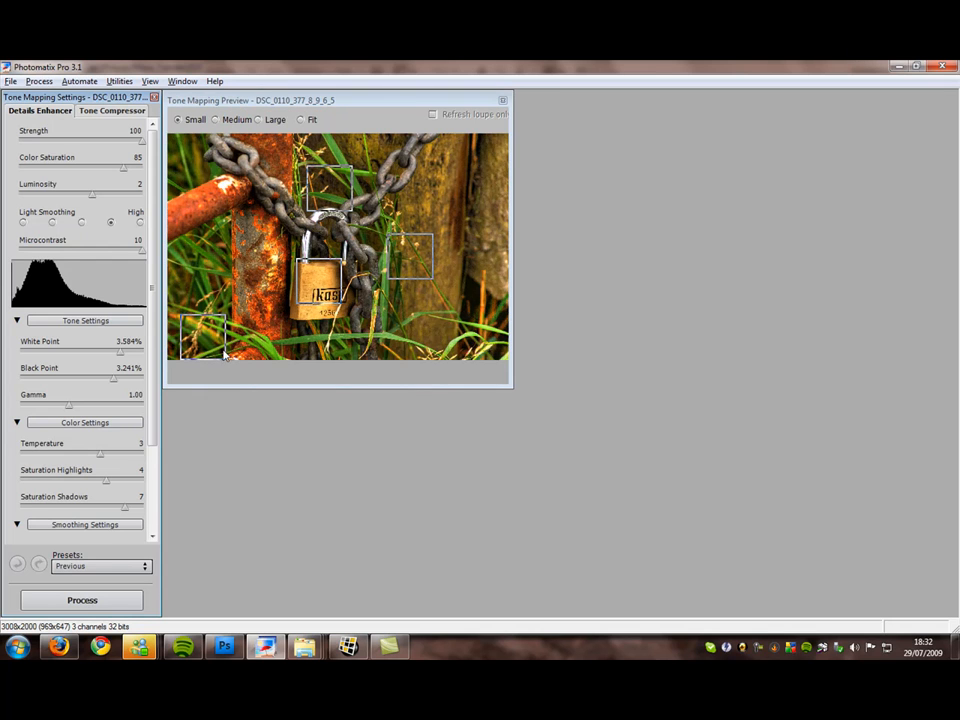
Apply the Default preset to the tone mapping settings.
{"action": "left_click", "coordinate": [108, 568]}
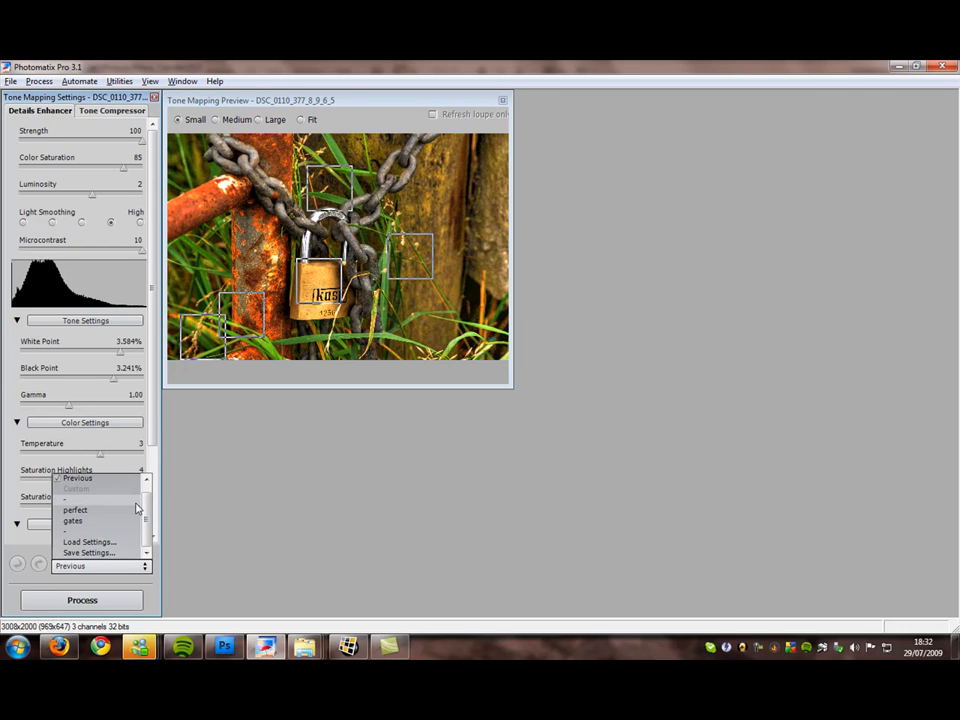
{"action": "left_click_drag", "start_coordinate": [147, 507], "coordinate": [148, 489]}
{"action": "left_click", "coordinate": [75, 478]}
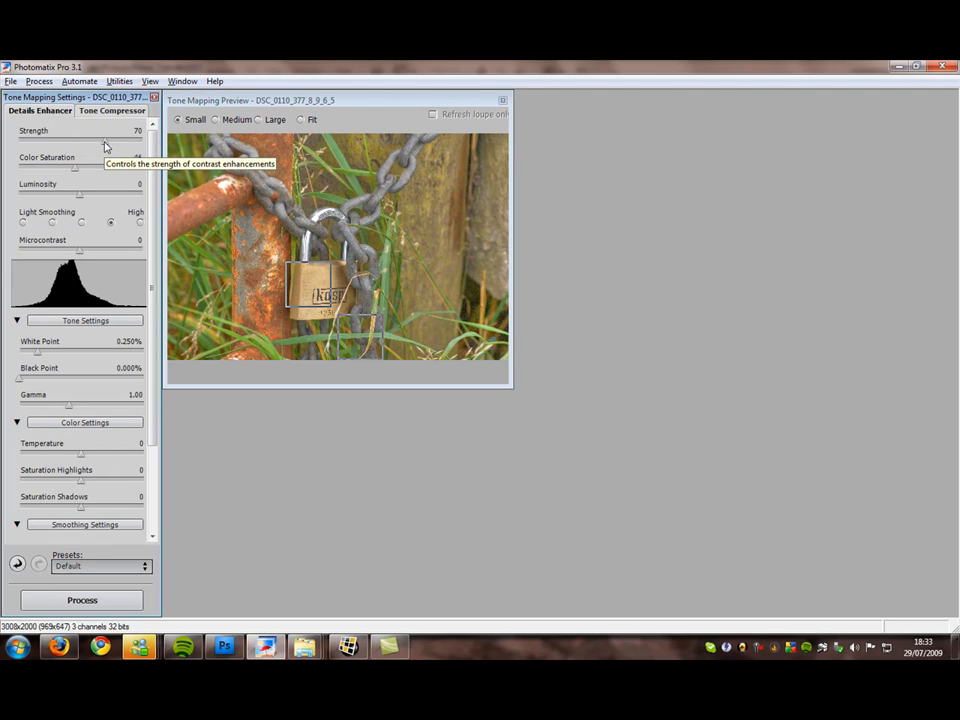
Set the tone mapping Strength to 87 and Color Saturation to 82, keeping Luminosity at 0.
{"action": "left_click_drag", "start_coordinate": [105, 146], "coordinate": [127, 144]}
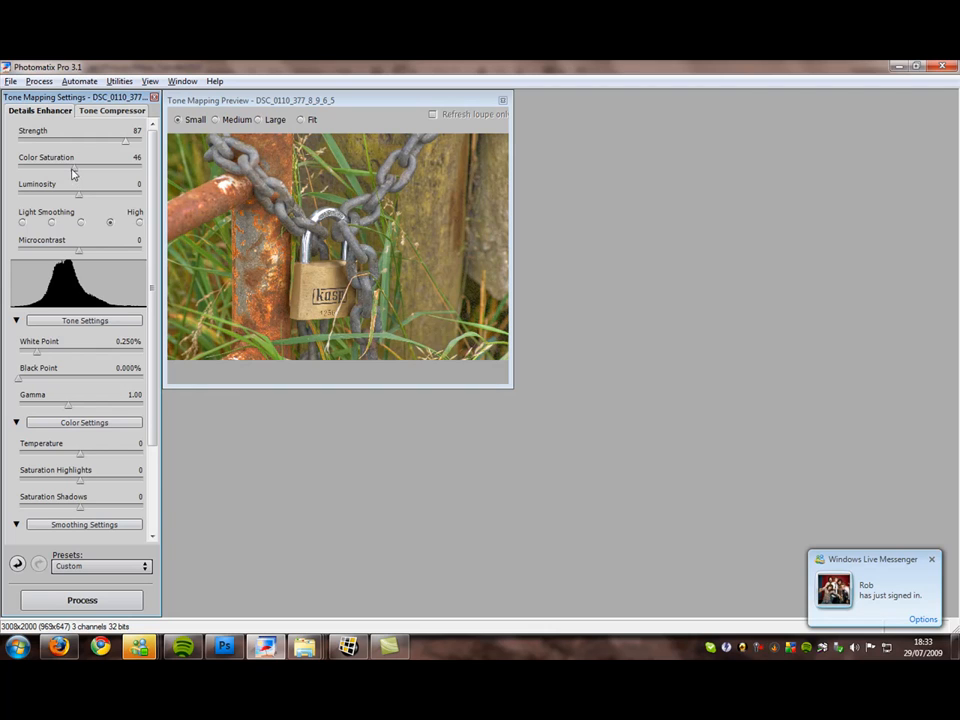
{"action": "left_click_drag", "start_coordinate": [74, 168], "coordinate": [119, 167]}
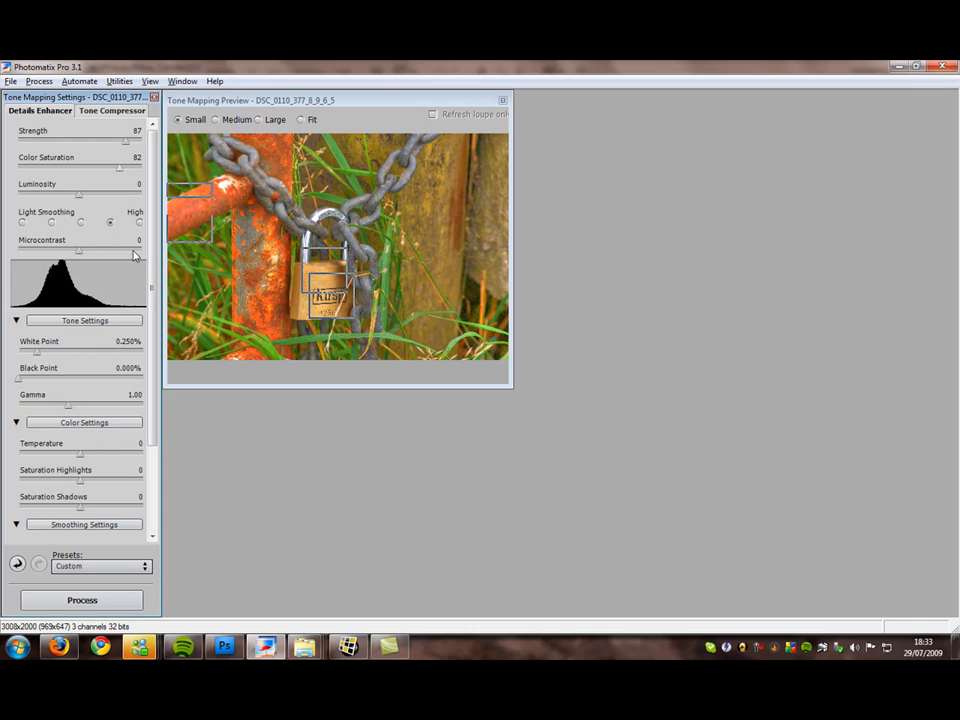
{"action": "mouse_move", "coordinate": [81, 195]}
{"action": "left_mouse_down"}
{"action": "mouse_move", "coordinate": [118, 191]}
{"action": "mouse_move", "coordinate": [84, 193]}
{"action": "left_mouse_up"}
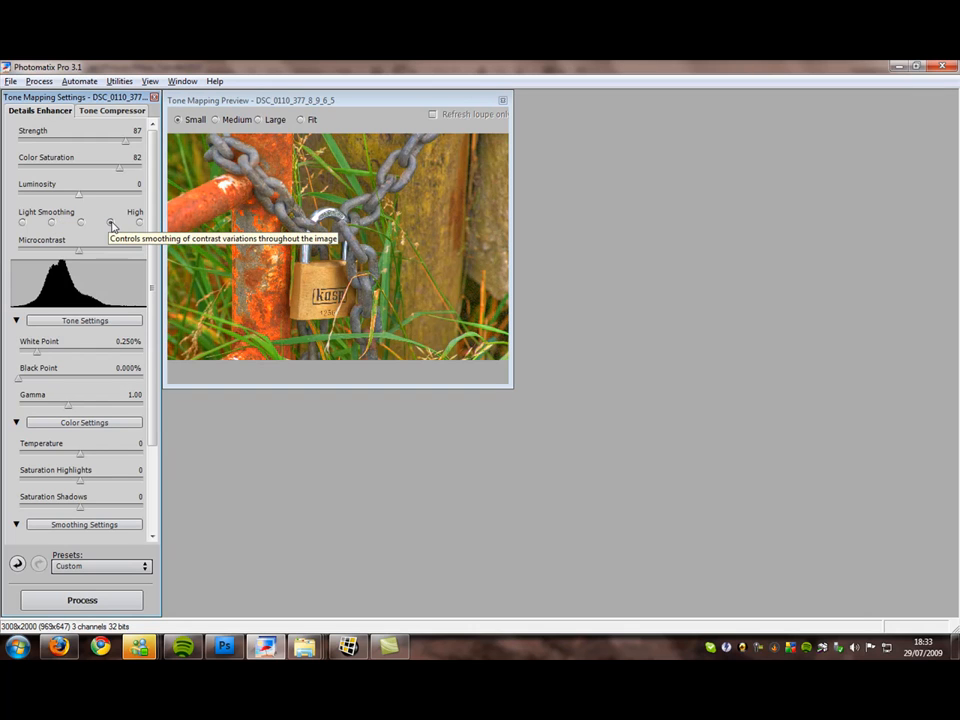
Try Very Low light smoothing, return it to High, and set Microcontrast to 10.
{"action": "left_click", "coordinate": [20, 221]}
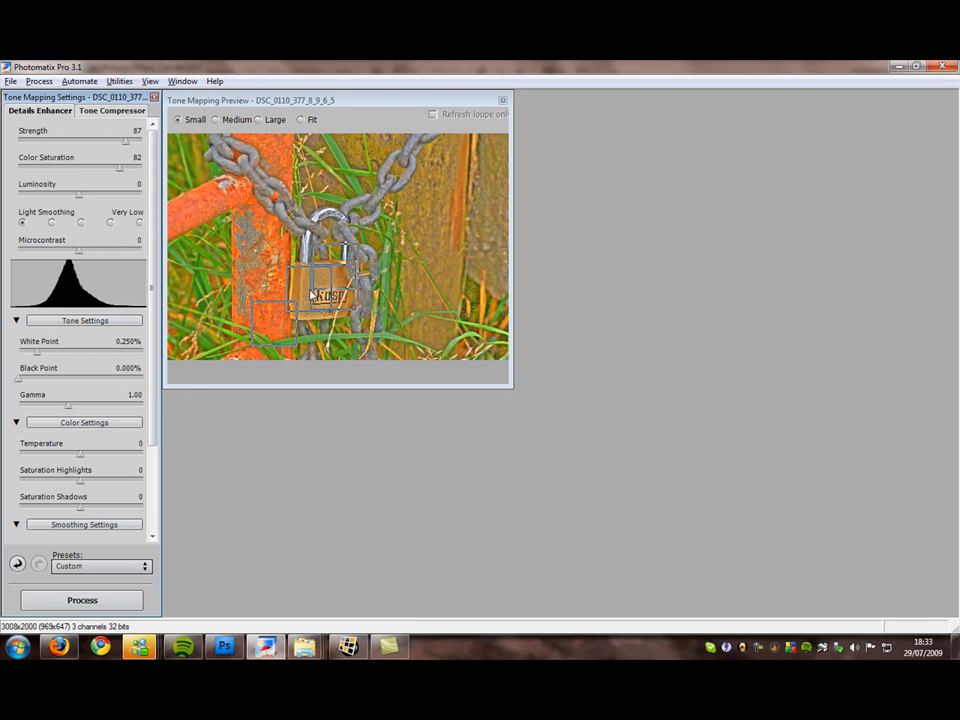
{"action": "left_click", "coordinate": [109, 223]}
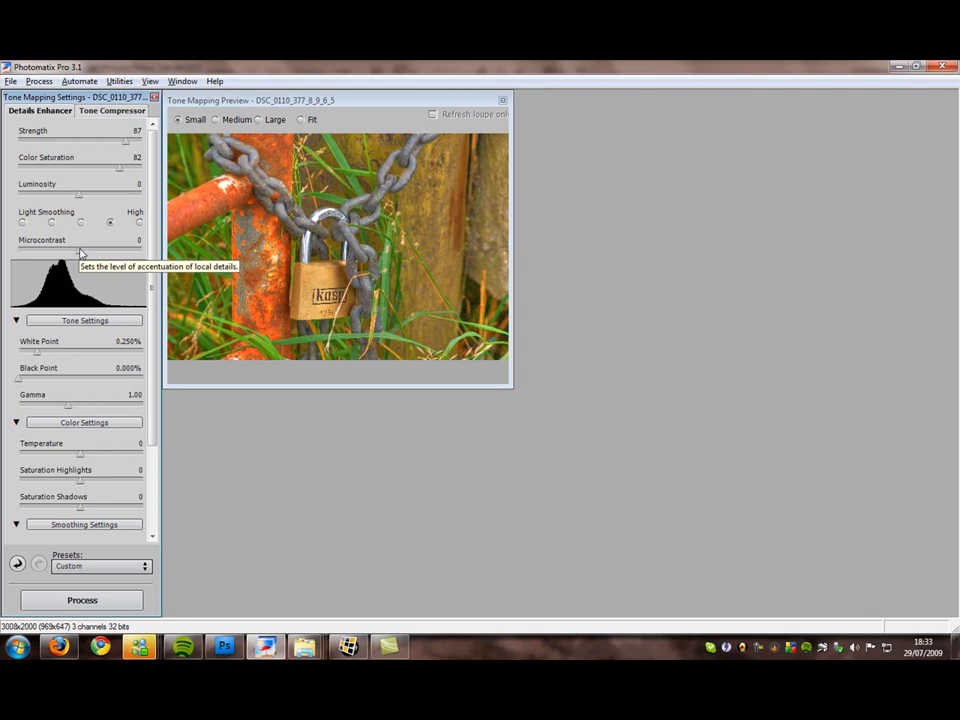
{"action": "left_click_drag", "start_coordinate": [80, 250], "coordinate": [146, 249]}
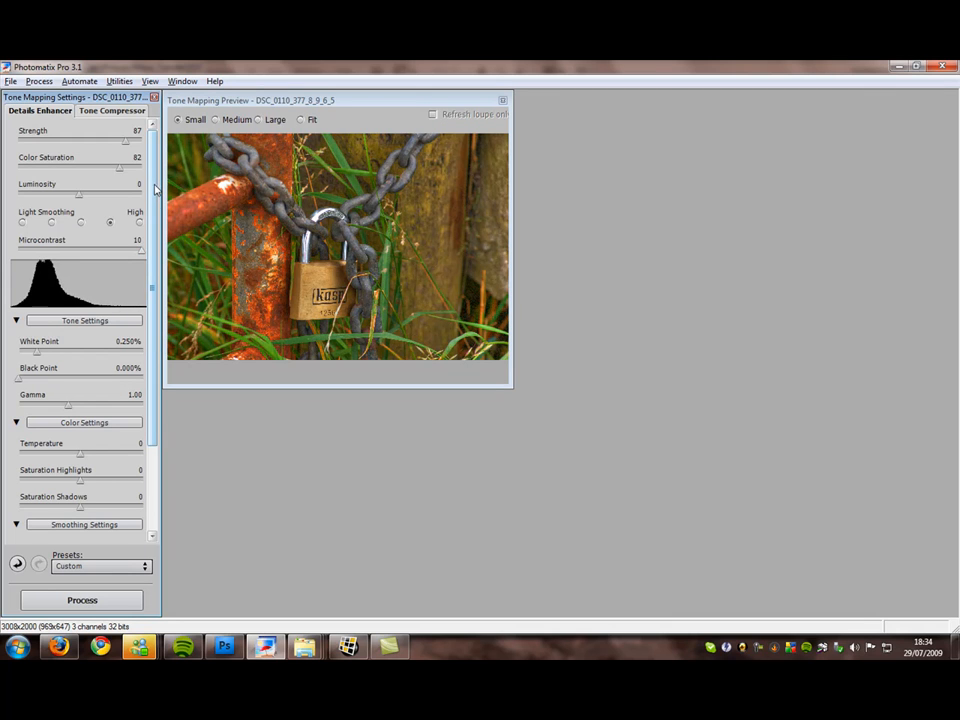
Set the White Point to 3.445% and the Black Point to 3.241%, and collapse the tone settings.
{"action": "left_click_drag", "start_coordinate": [155, 186], "coordinate": [154, 235]}
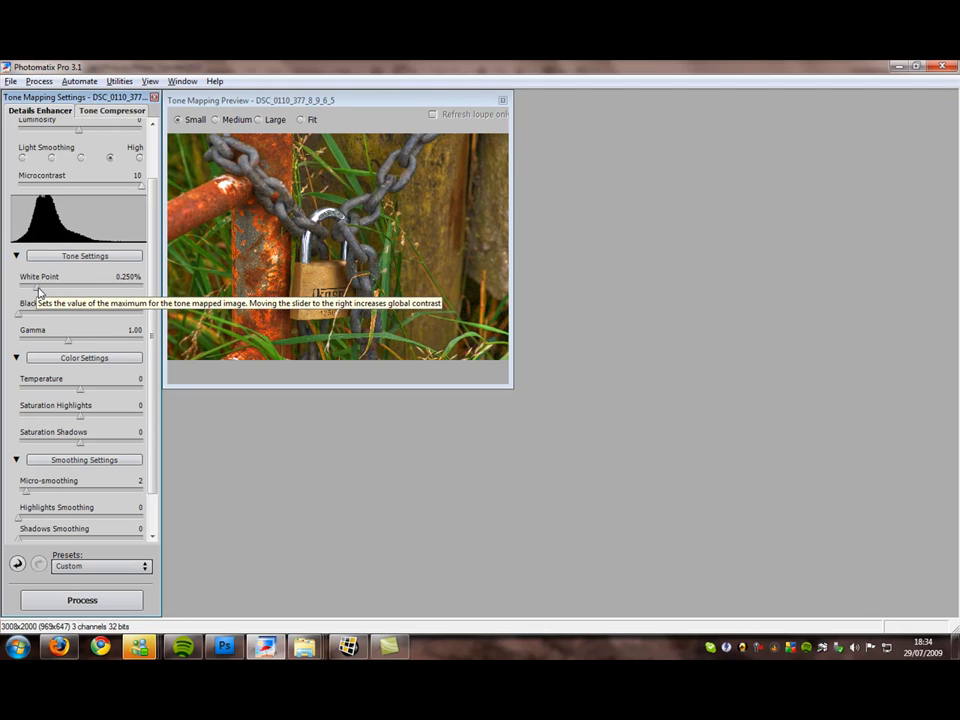
{"action": "left_click_drag", "start_coordinate": [38, 291], "coordinate": [117, 286]}
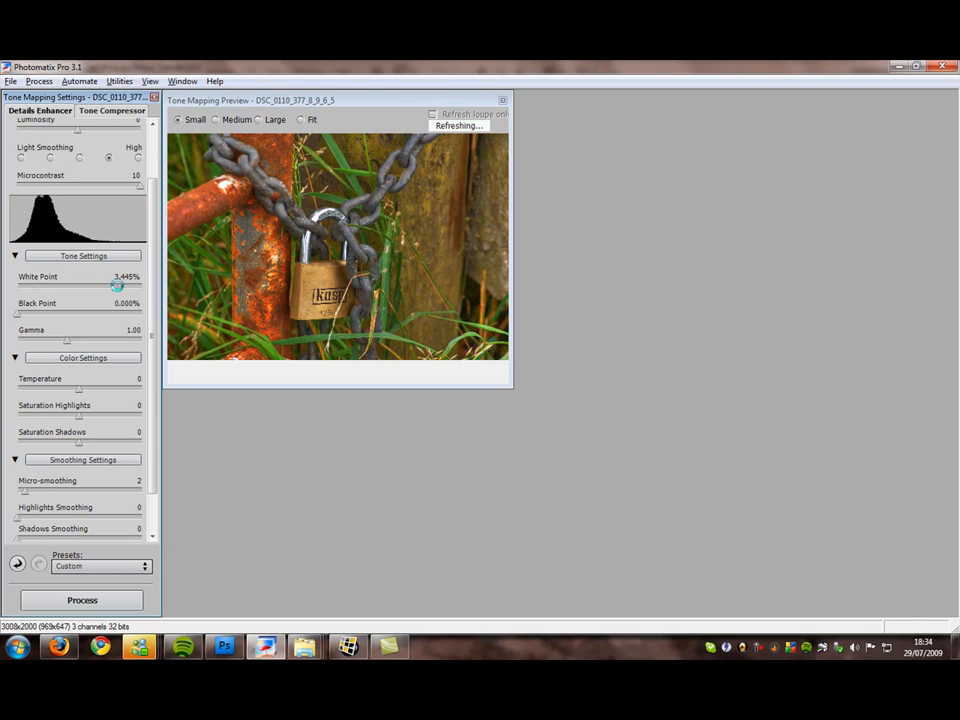
{"action": "left_click_drag", "start_coordinate": [19, 314], "coordinate": [111, 311]}
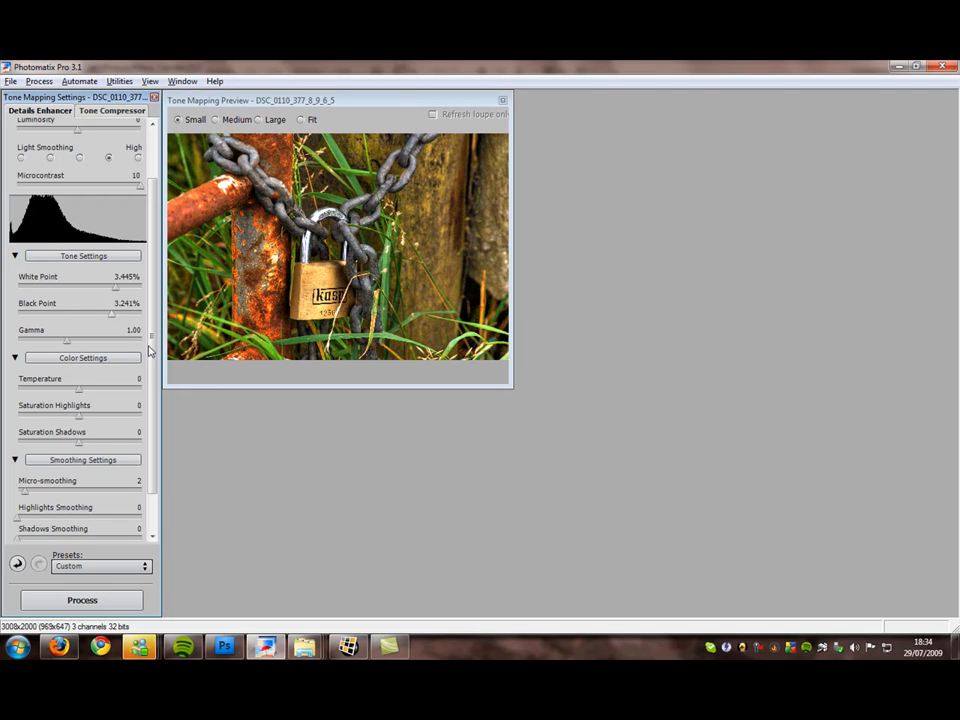
{"action": "left_click", "coordinate": [15, 256]}
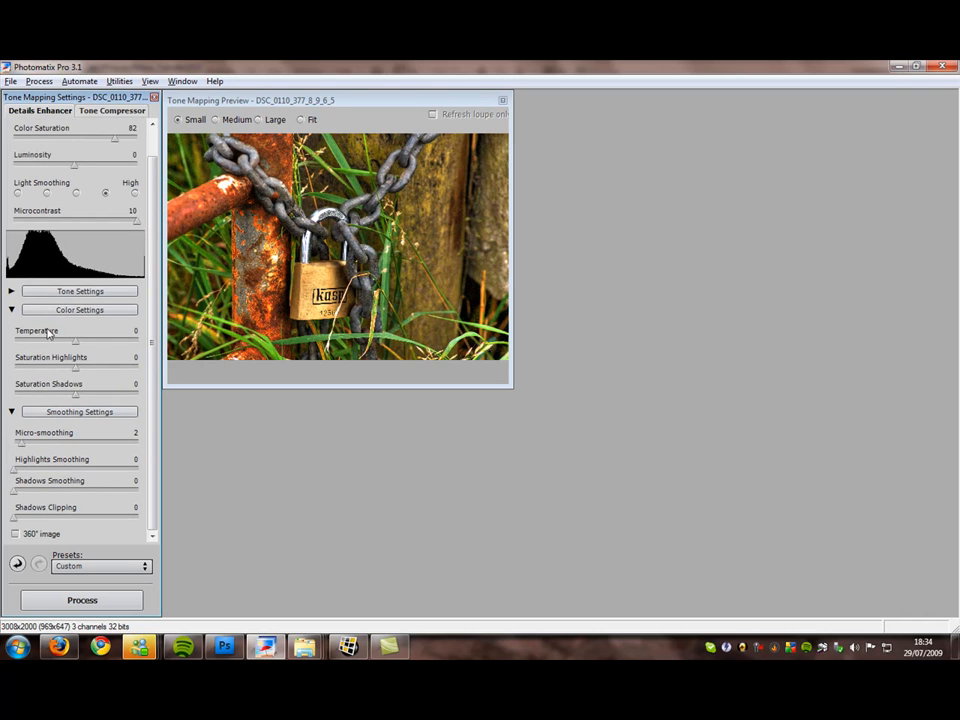
Try Temperature at 8 and -10, set it to 1, and set Saturation Highlights to 7 and Saturation Shadows to 8.
{"action": "left_click_drag", "start_coordinate": [75, 345], "coordinate": [126, 343]}
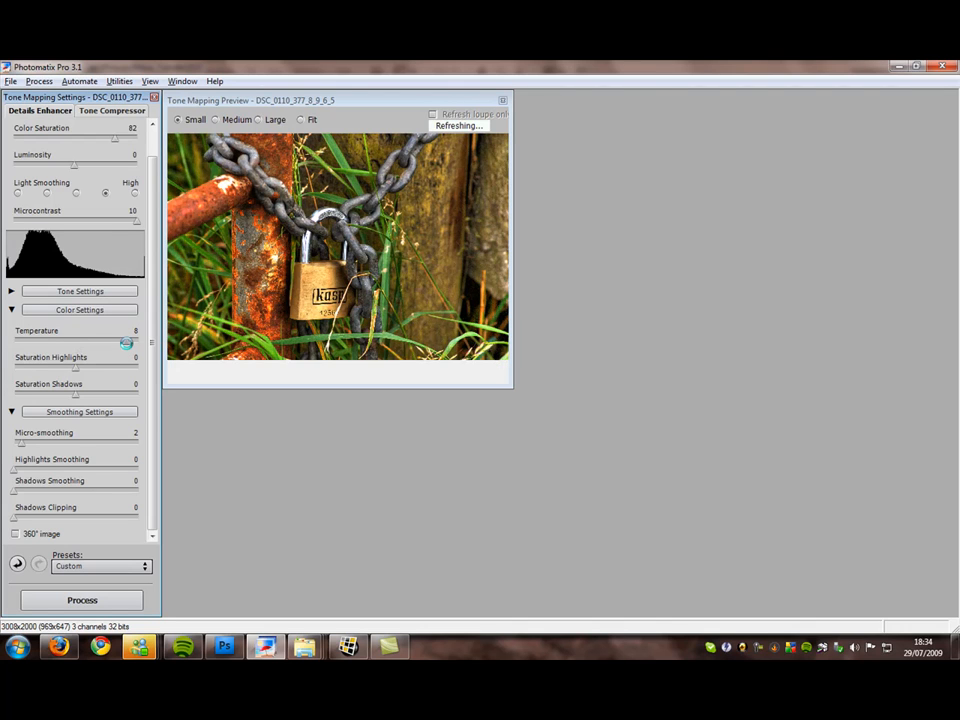
{"action": "left_click_drag", "start_coordinate": [128, 345], "coordinate": [8, 338]}
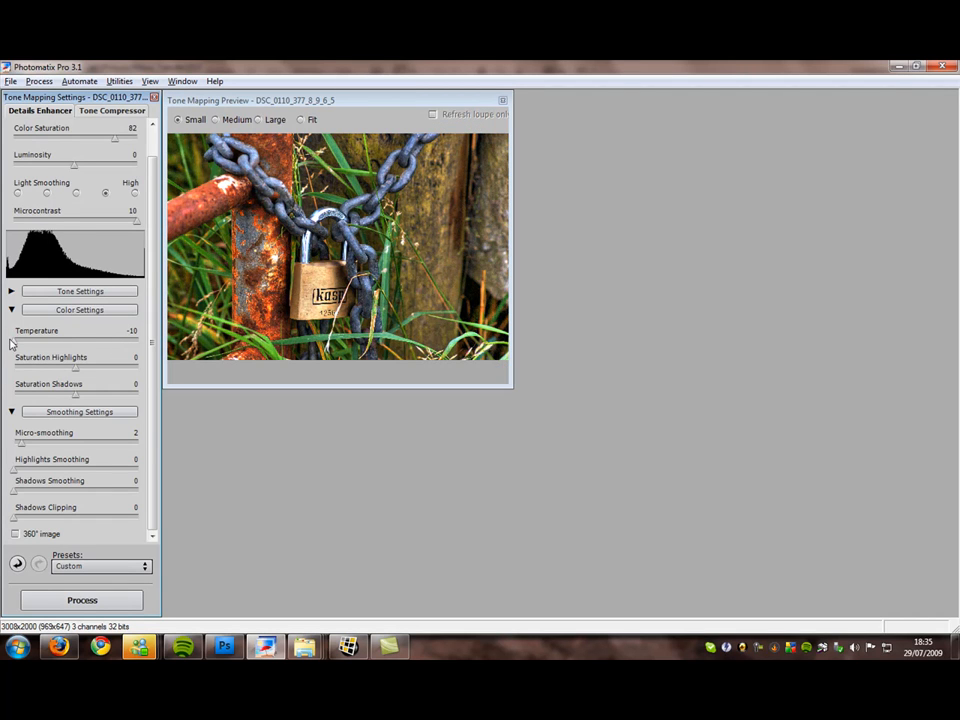
{"action": "left_click_drag", "start_coordinate": [10, 344], "coordinate": [86, 340]}
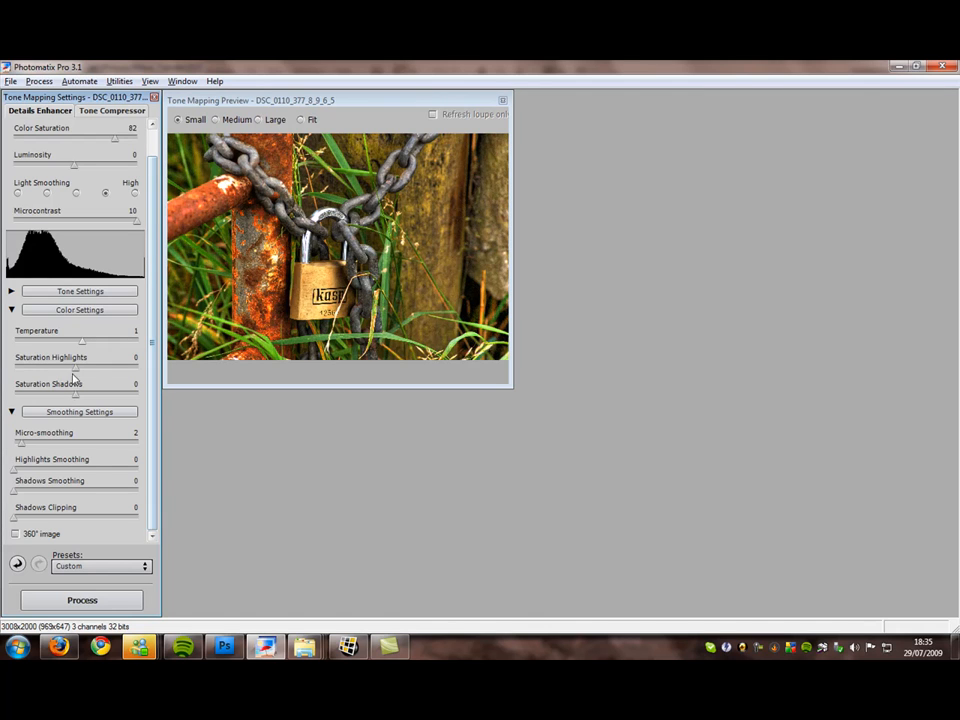
{"action": "left_click_drag", "start_coordinate": [76, 368], "coordinate": [121, 364]}
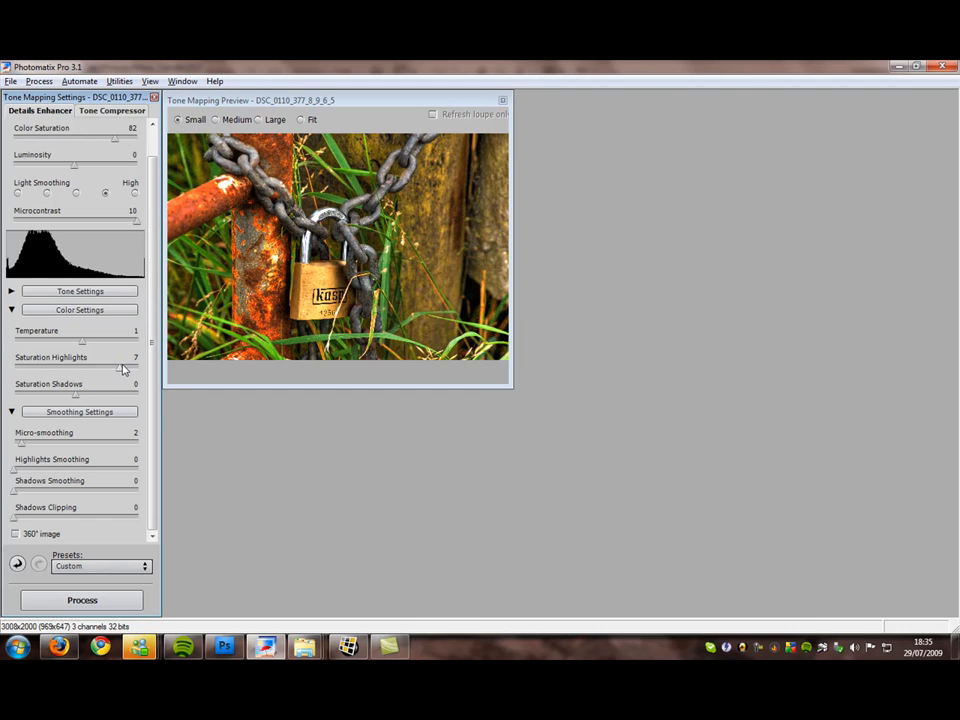
{"action": "left_click_drag", "start_coordinate": [76, 396], "coordinate": [129, 393]}
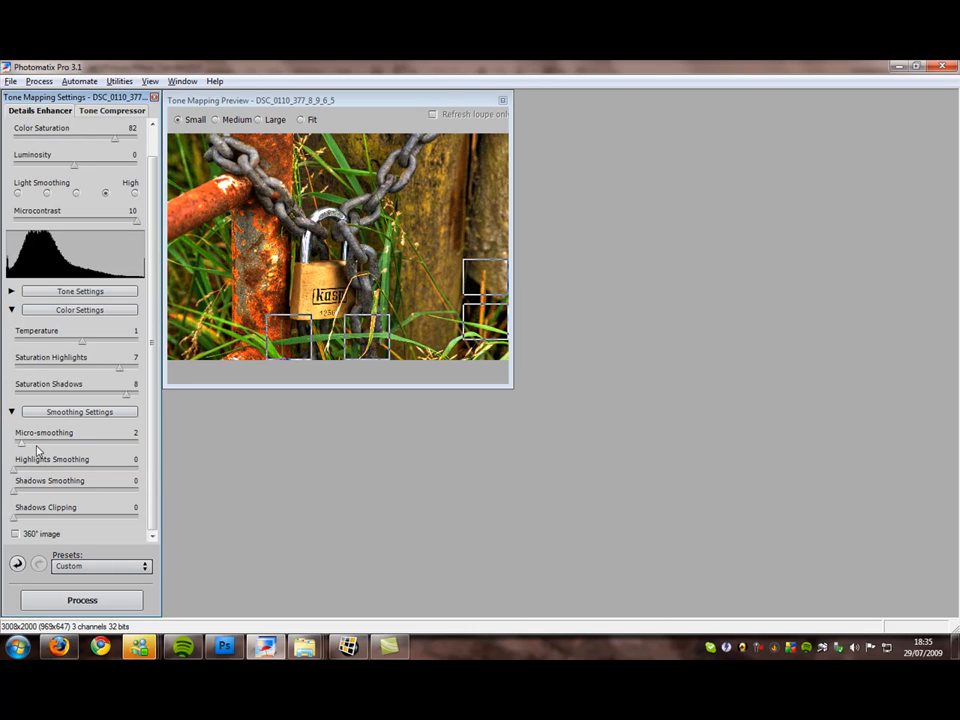
Set Micro-smoothing to 5 and Highlights Smoothing to 51, comparing the highlights smoothing on the padlock in the loupe.
{"action": "left_click_drag", "start_coordinate": [20, 443], "coordinate": [87, 444]}
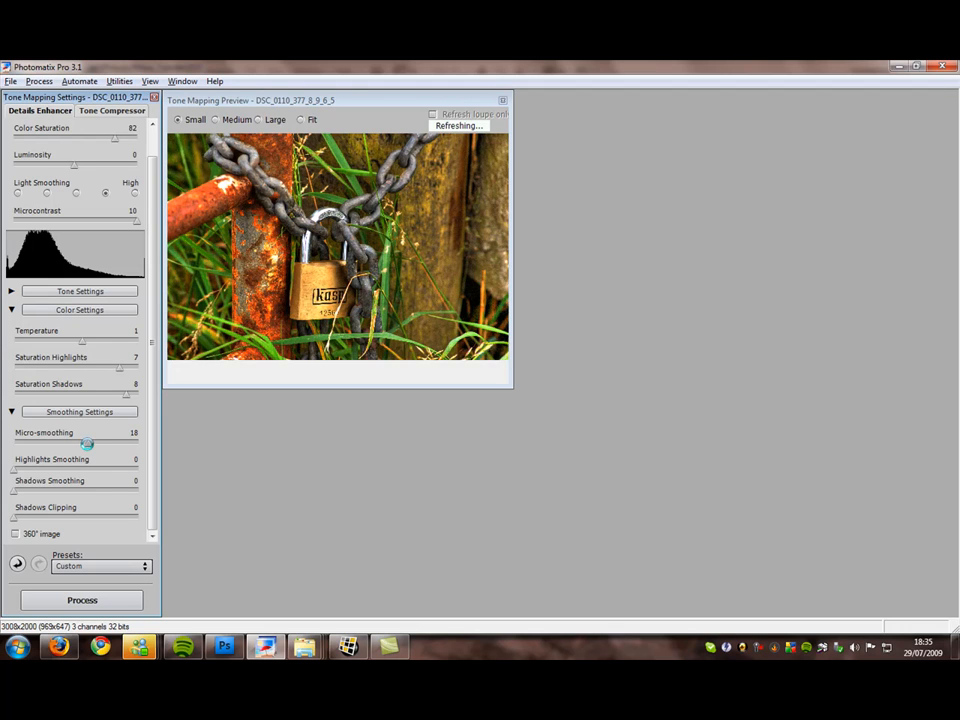
{"action": "left_click_drag", "start_coordinate": [88, 446], "coordinate": [36, 437]}
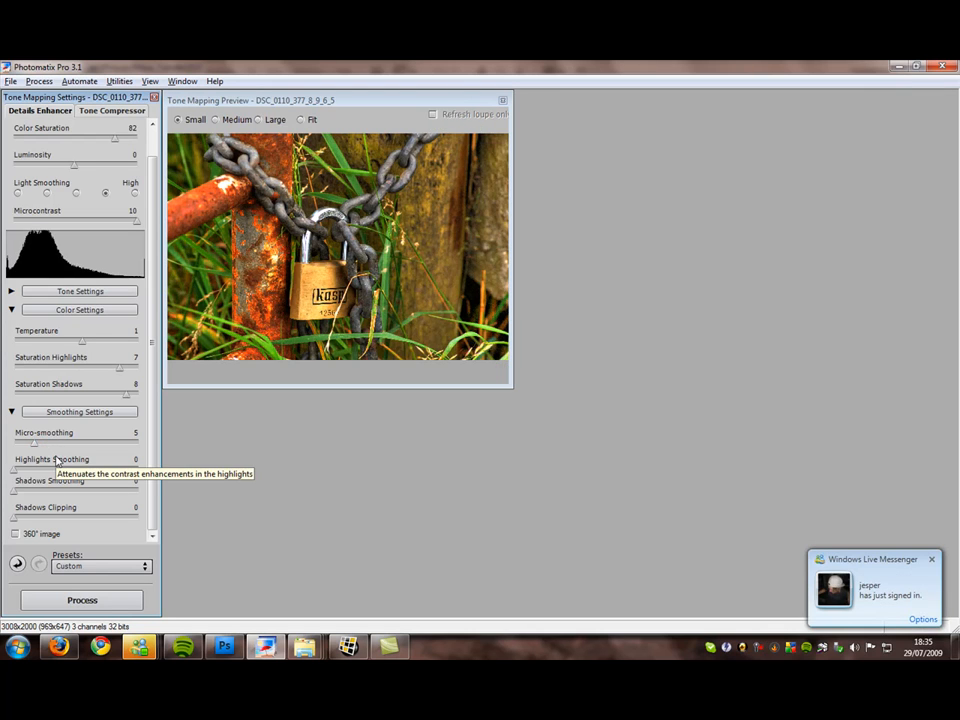
{"action": "left_click_drag", "start_coordinate": [14, 473], "coordinate": [83, 472]}
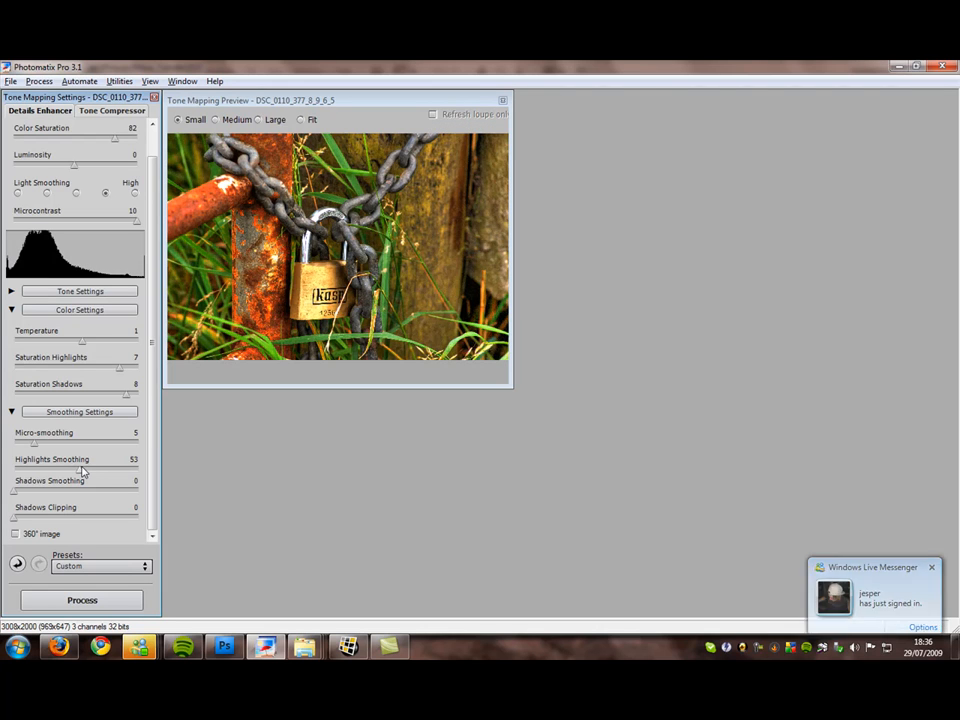
{"action": "left_click", "coordinate": [310, 303]}
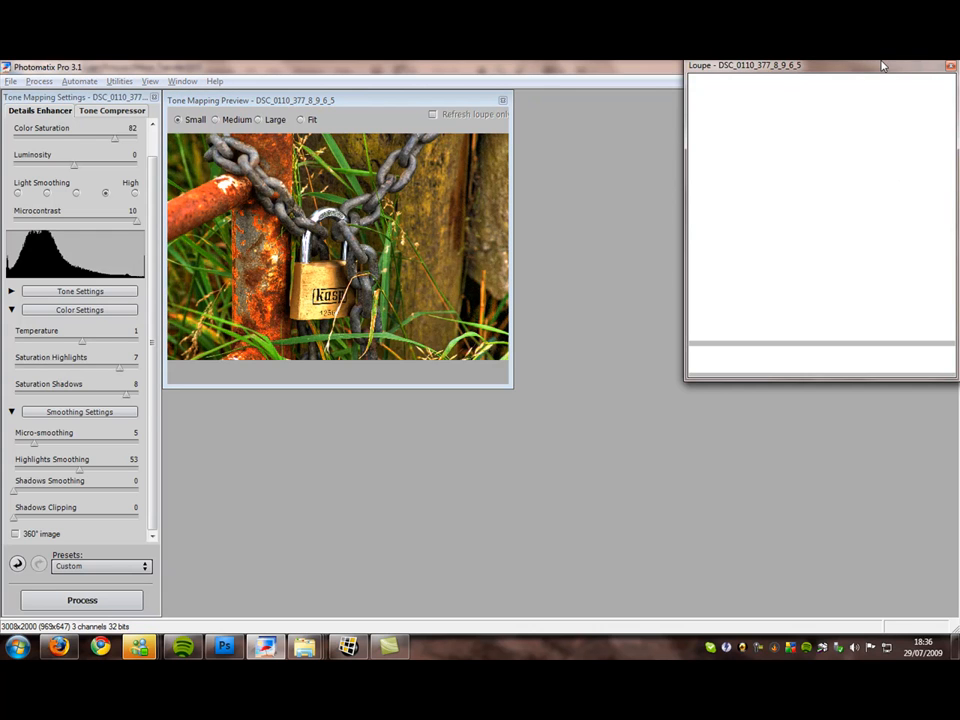
{"action": "left_click_drag", "start_coordinate": [883, 66], "coordinate": [853, 100]}
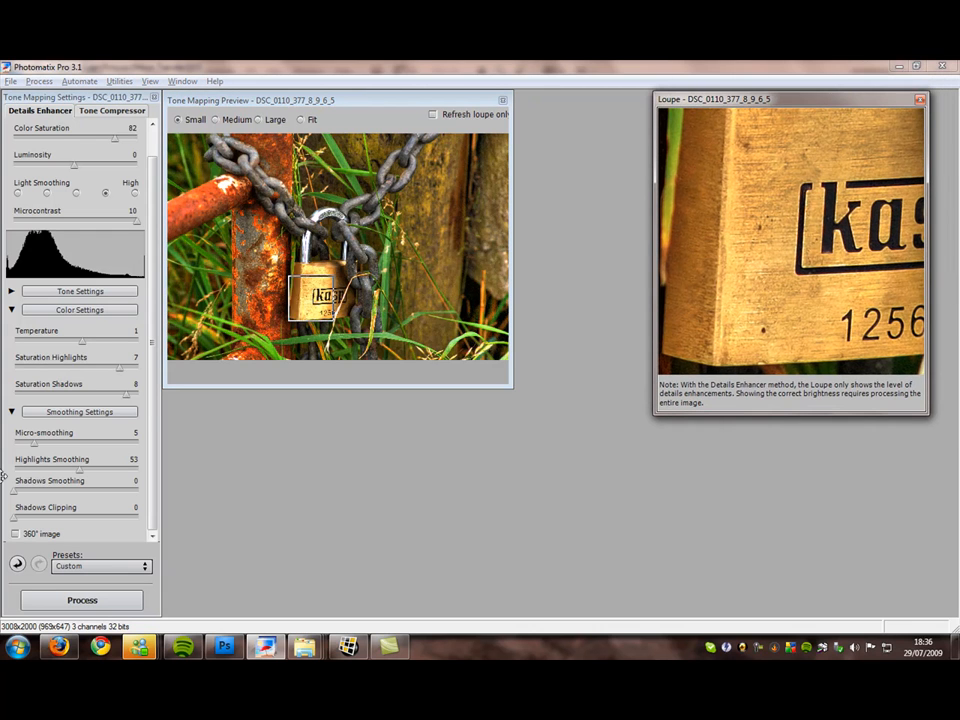
{"action": "left_click_drag", "start_coordinate": [80, 470], "coordinate": [13, 472]}
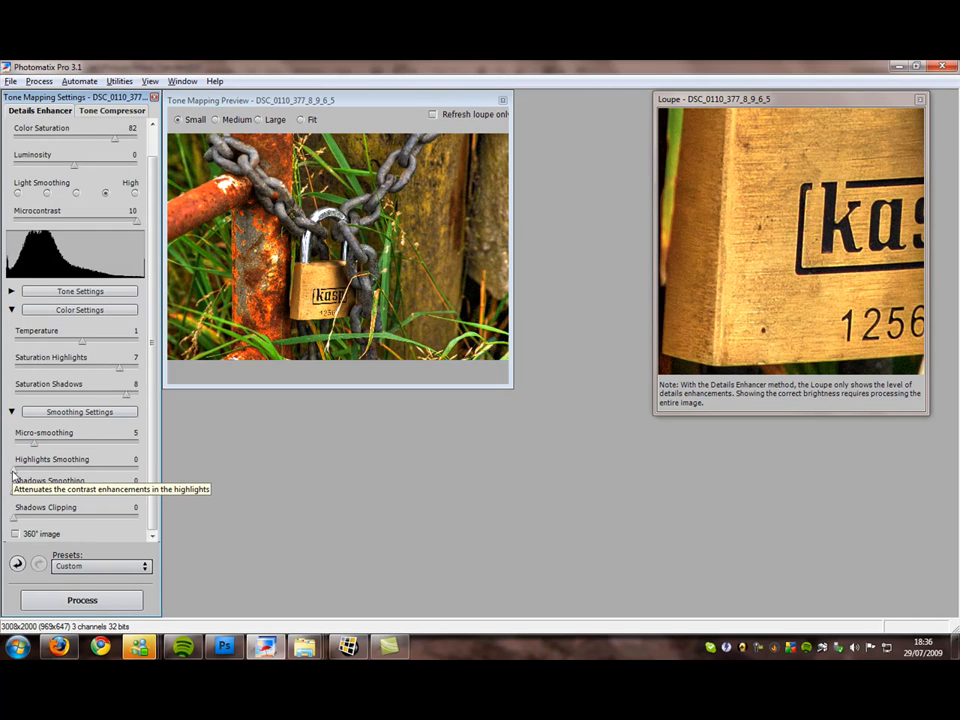
{"action": "left_click", "coordinate": [919, 100]}
{"action": "left_click_drag", "start_coordinate": [14, 469], "coordinate": [82, 470]}
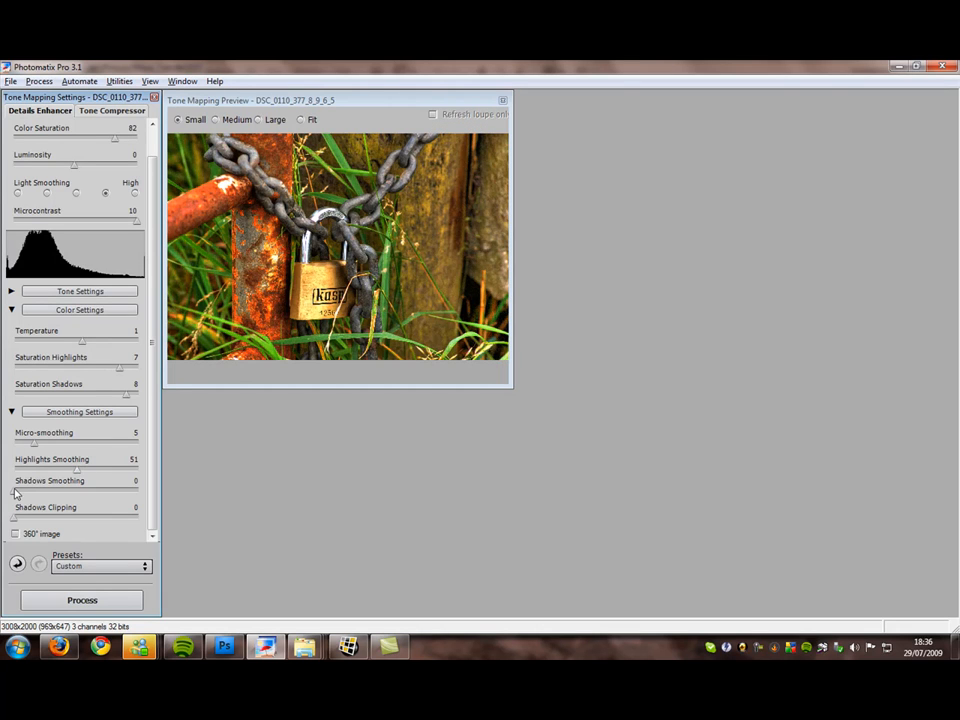
Try Shadows Smoothing at 81 and 10, and set it to 54.
{"action": "left_click_drag", "start_coordinate": [13, 491], "coordinate": [115, 488]}
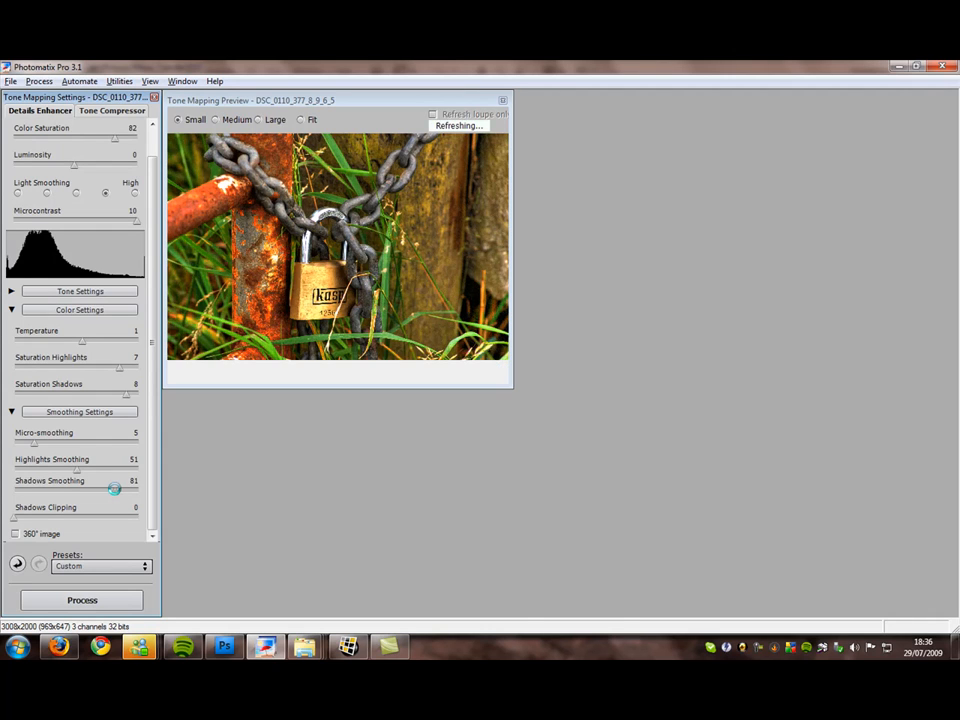
{"action": "left_click_drag", "start_coordinate": [115, 493], "coordinate": [22, 490]}
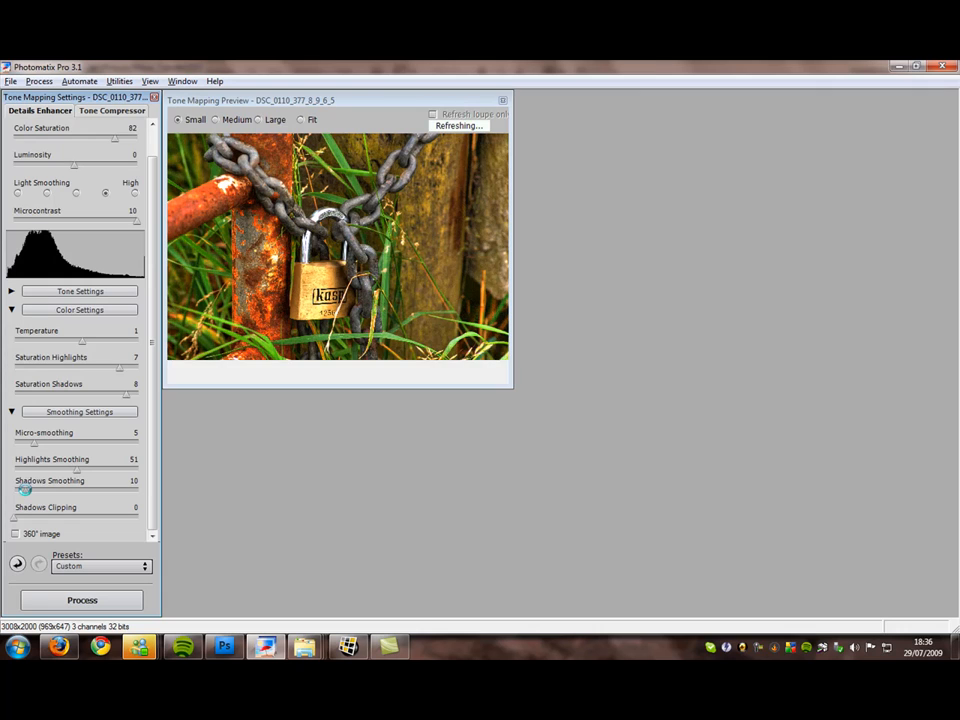
{"action": "left_click_drag", "start_coordinate": [24, 490], "coordinate": [80, 492]}
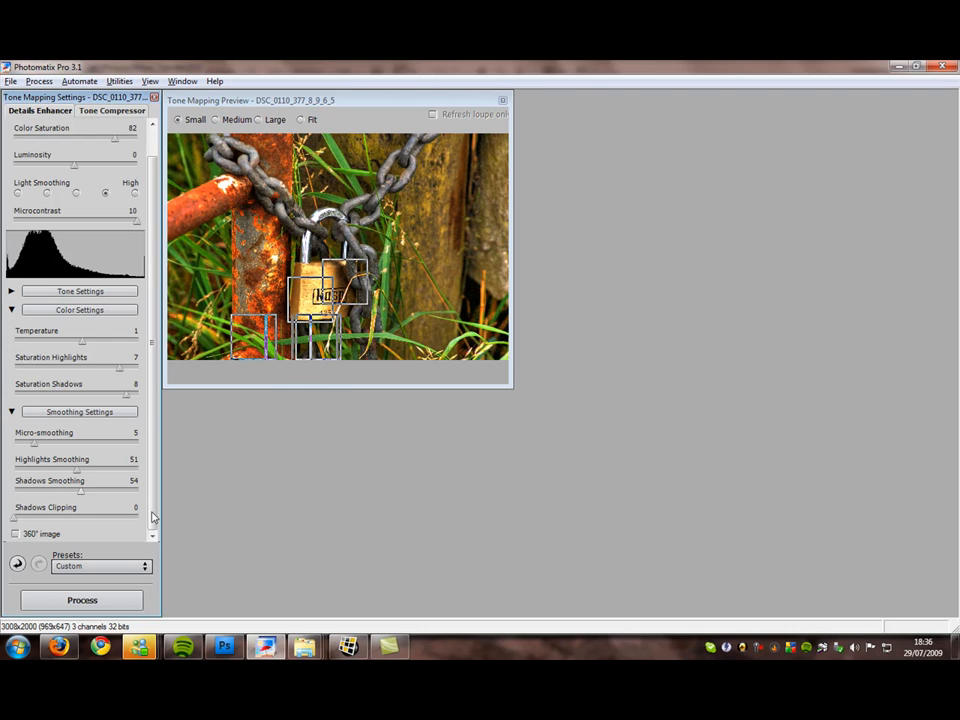
Apply the saved gates preset to the tone mapping settings and process the full image.
{"action": "left_click", "coordinate": [120, 566]}
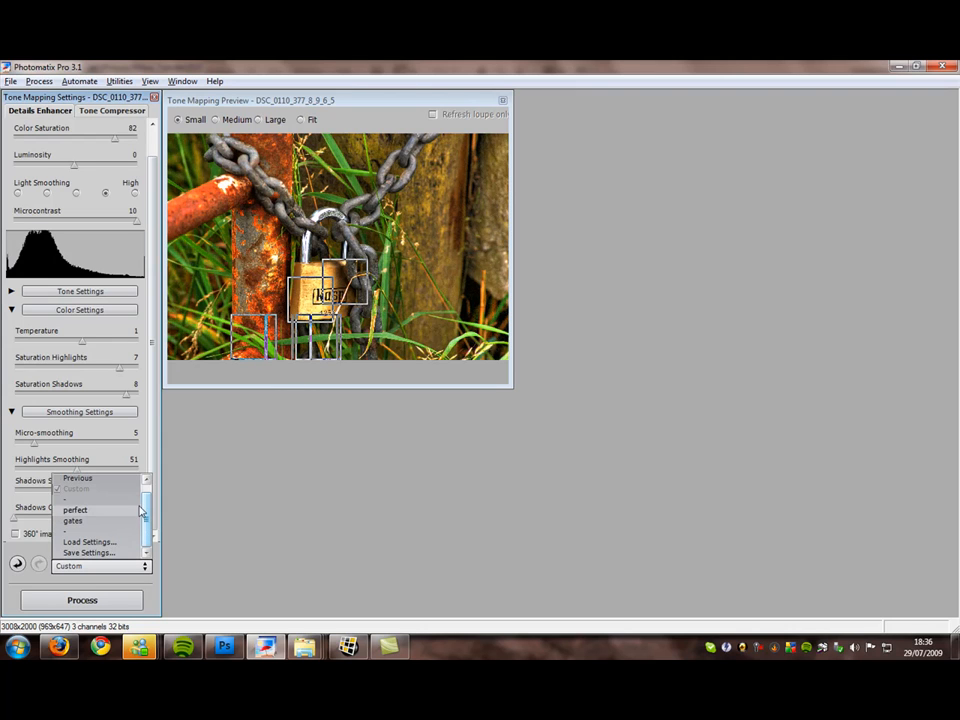
{"action": "left_click", "coordinate": [110, 521]}
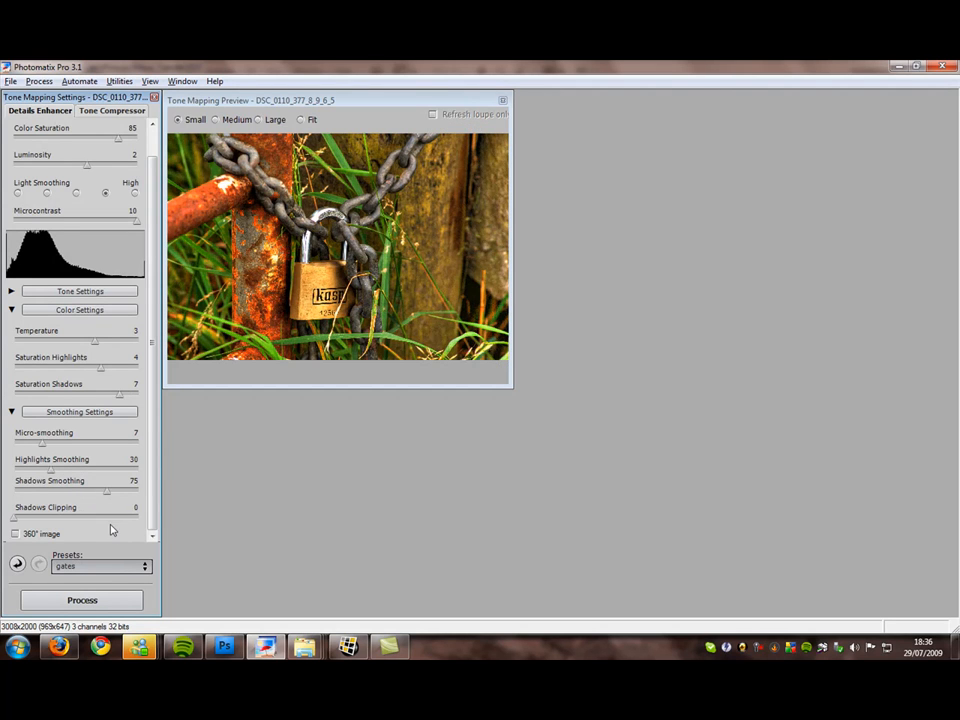
{"action": "left_click", "coordinate": [121, 566]}
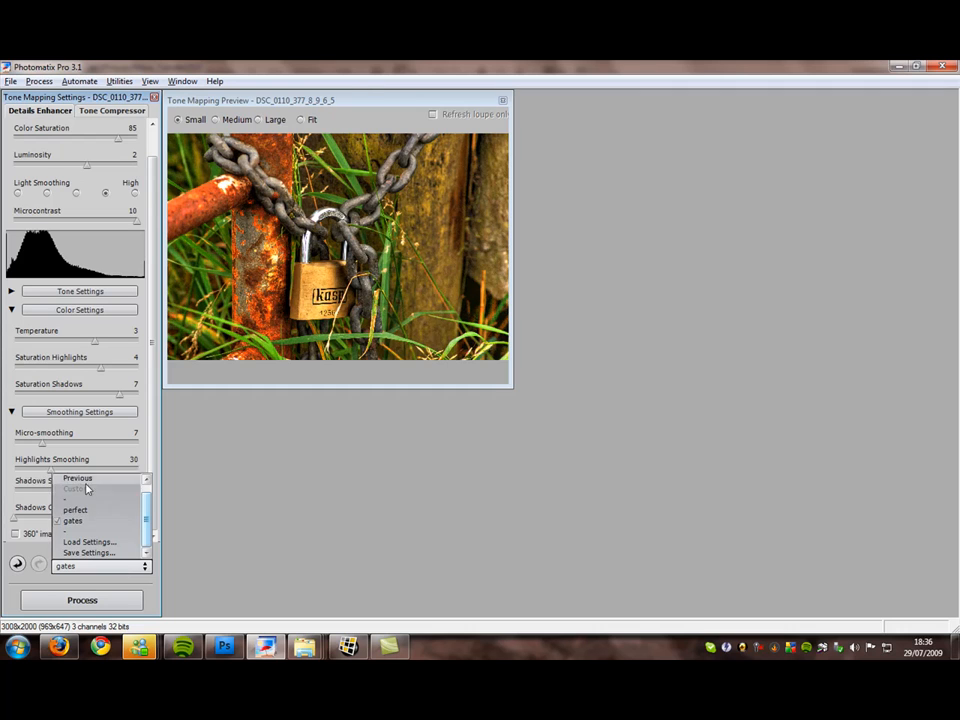
{"action": "left_click", "coordinate": [90, 575]}
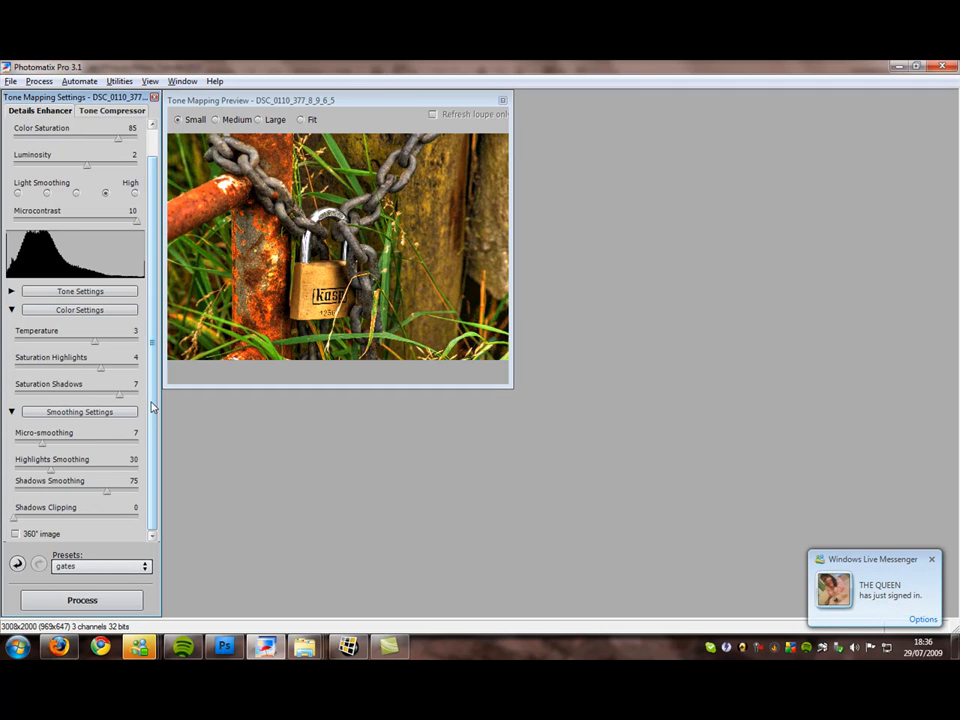
{"action": "scroll", "coordinate": [152, 406], "scroll_direction": "up", "scroll_amount": 1}
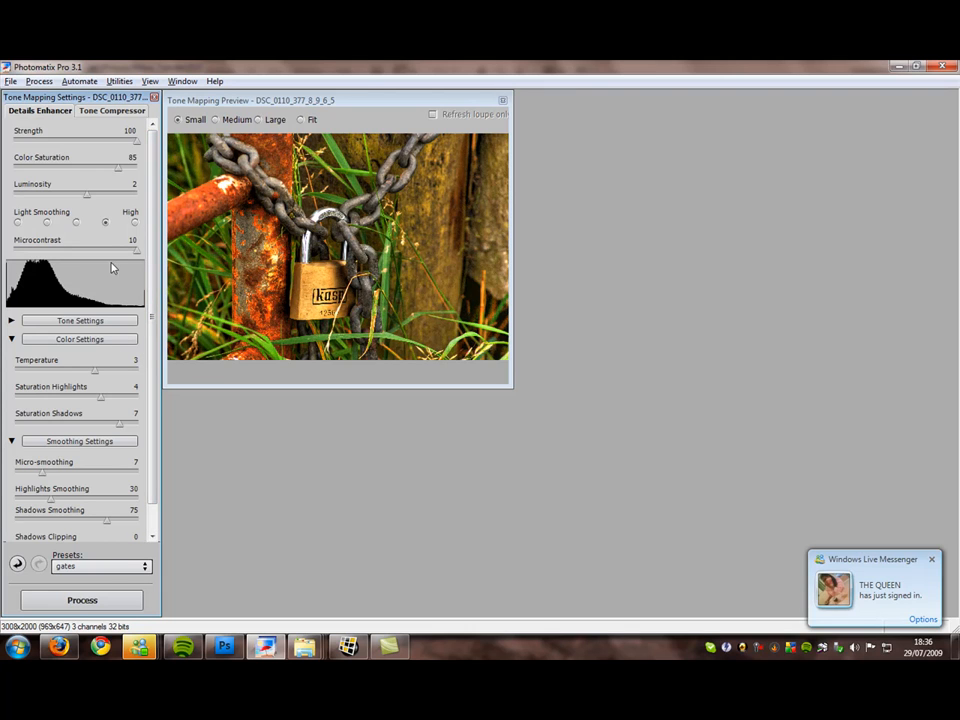
{"action": "scroll", "coordinate": [154, 418], "scroll_direction": "down", "scroll_amount": 1}
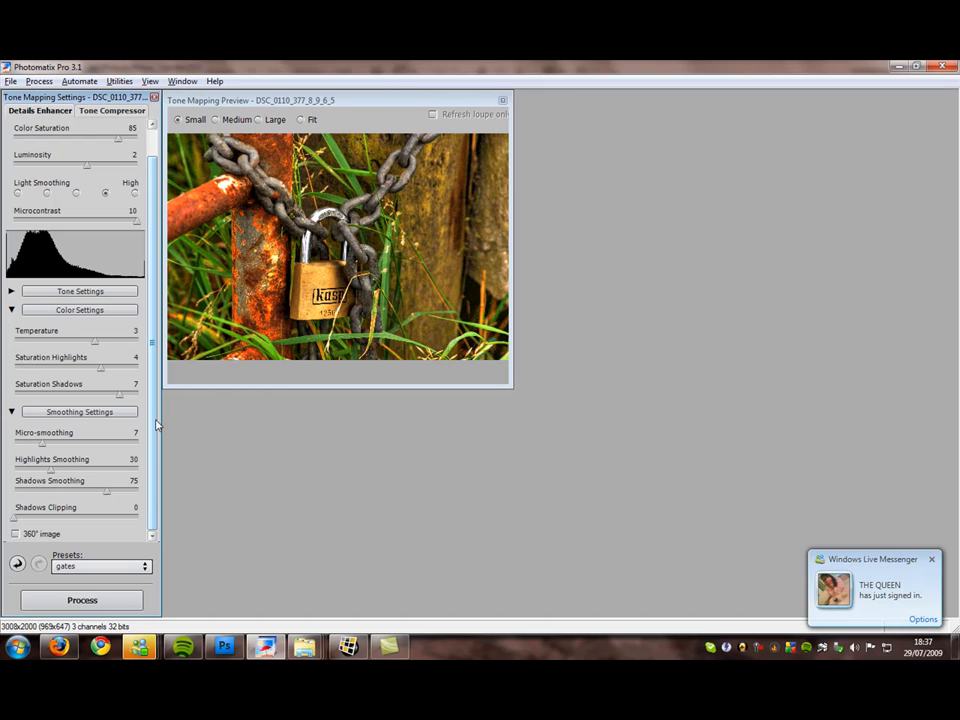
{"action": "left_click", "coordinate": [86, 601]}
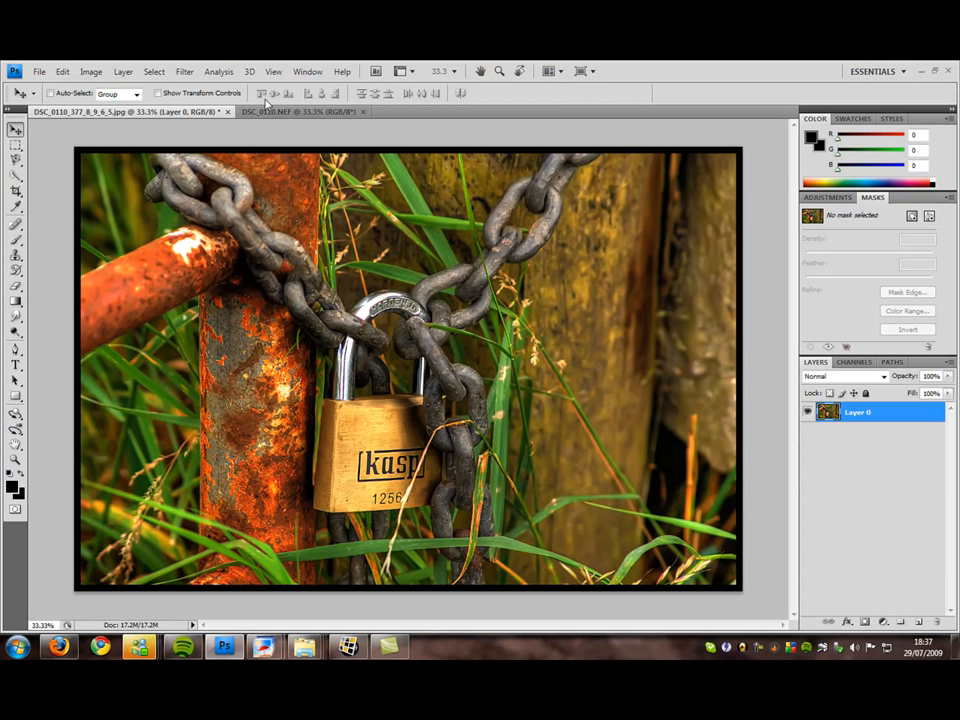
In Photoshop, close DSC_0110_377_8_9_6_5.jpg without saving its changes and switch back to Photomatix Pro.
{"action": "left_click", "coordinate": [228, 112]}
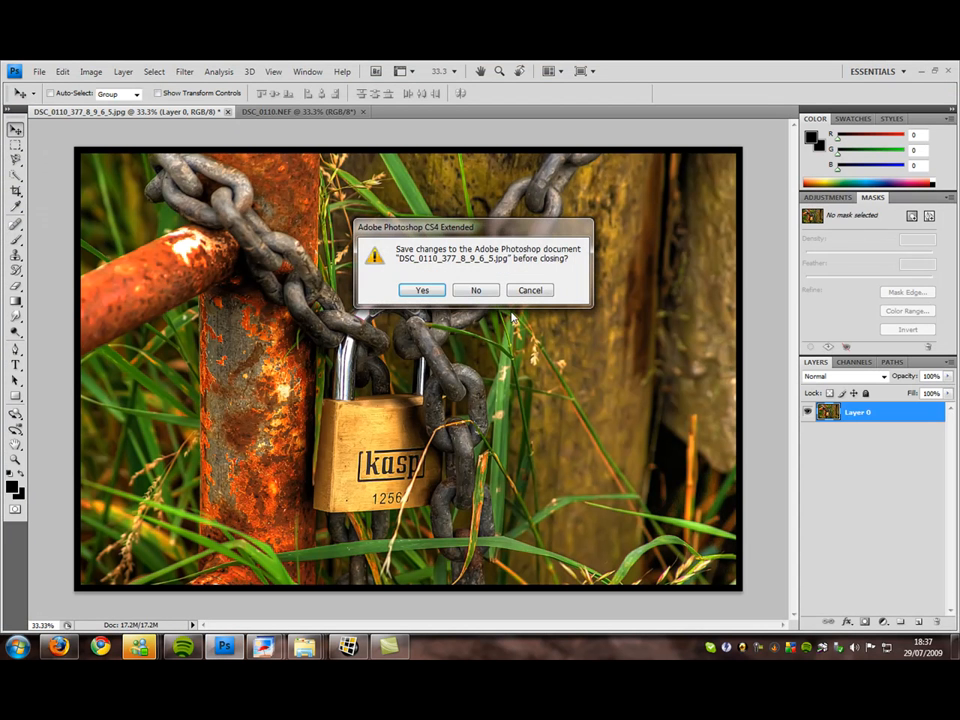
{"action": "left_click", "coordinate": [480, 291]}
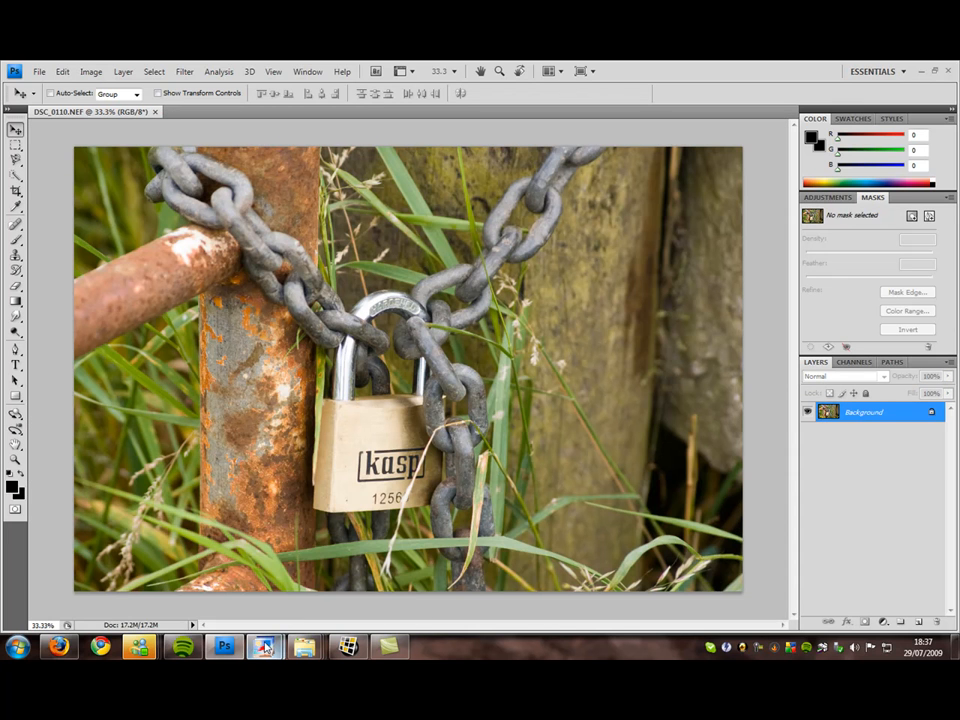
{"action": "mouse_move", "coordinate": [262, 648]}
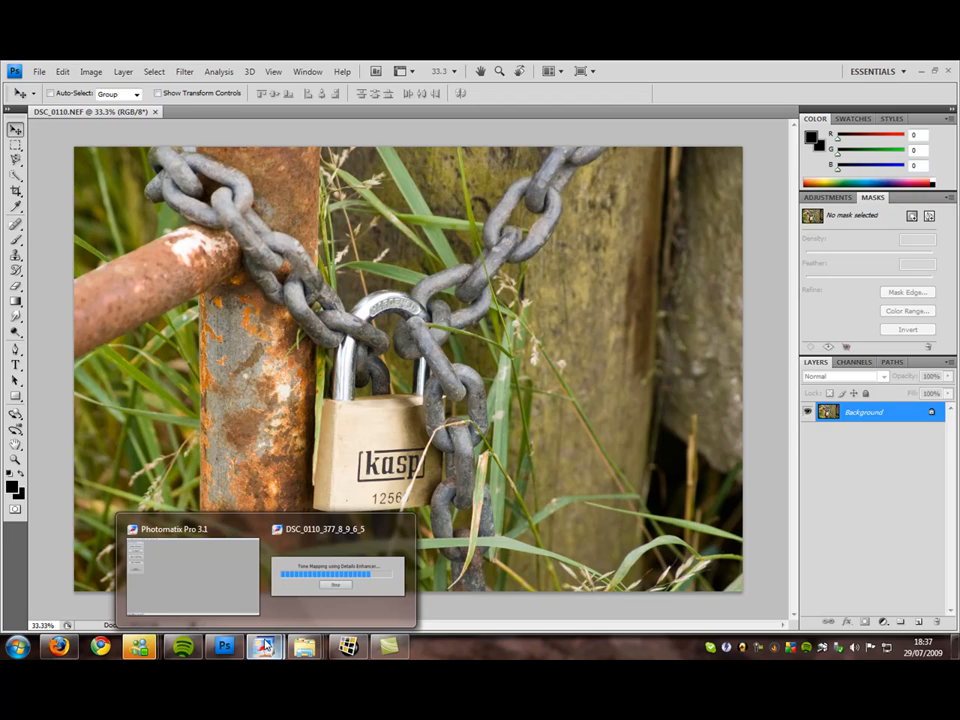
{"action": "left_click", "coordinate": [236, 589]}
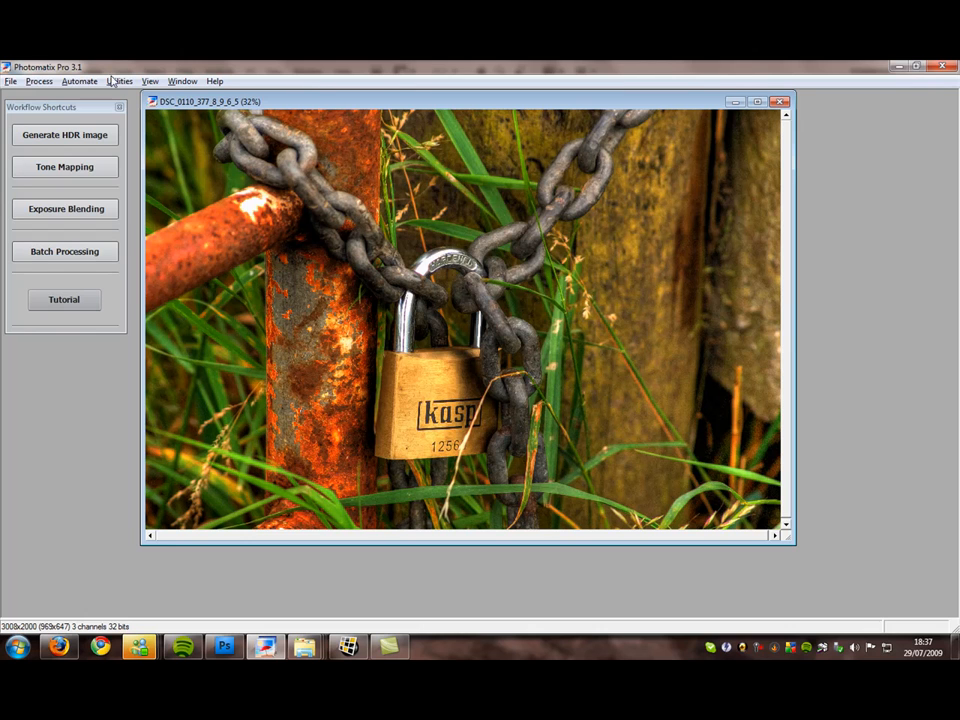
Save the tone-mapped image in the HDR folder as a JPEG named HDR2.
{"action": "left_click", "coordinate": [11, 81]}
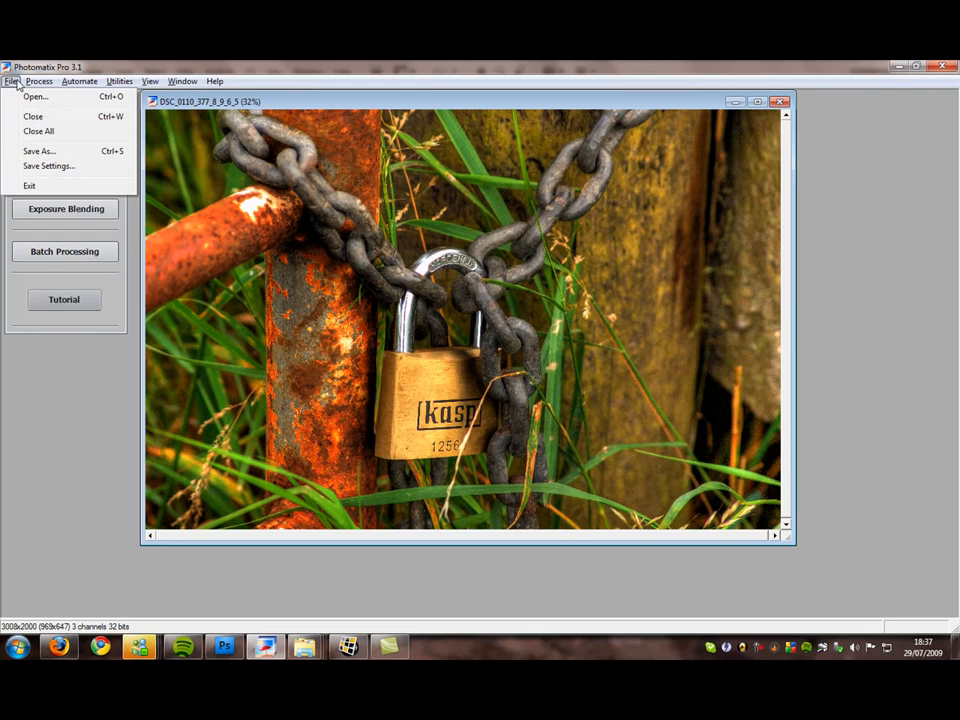
{"action": "left_click", "coordinate": [40, 151]}
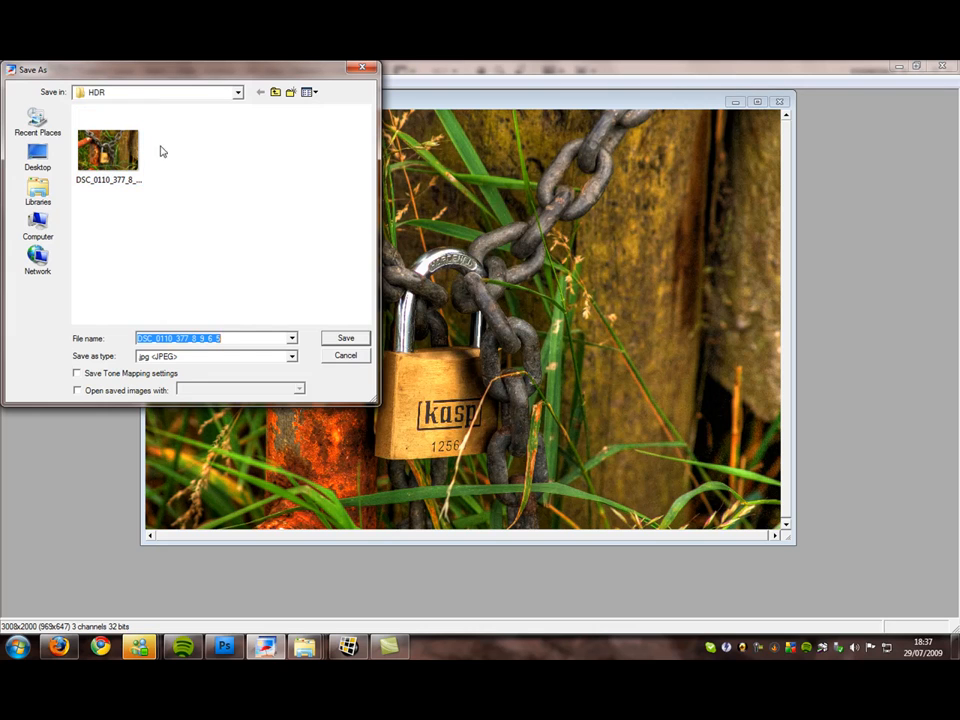
{"action": "left_click", "coordinate": [236, 338]}
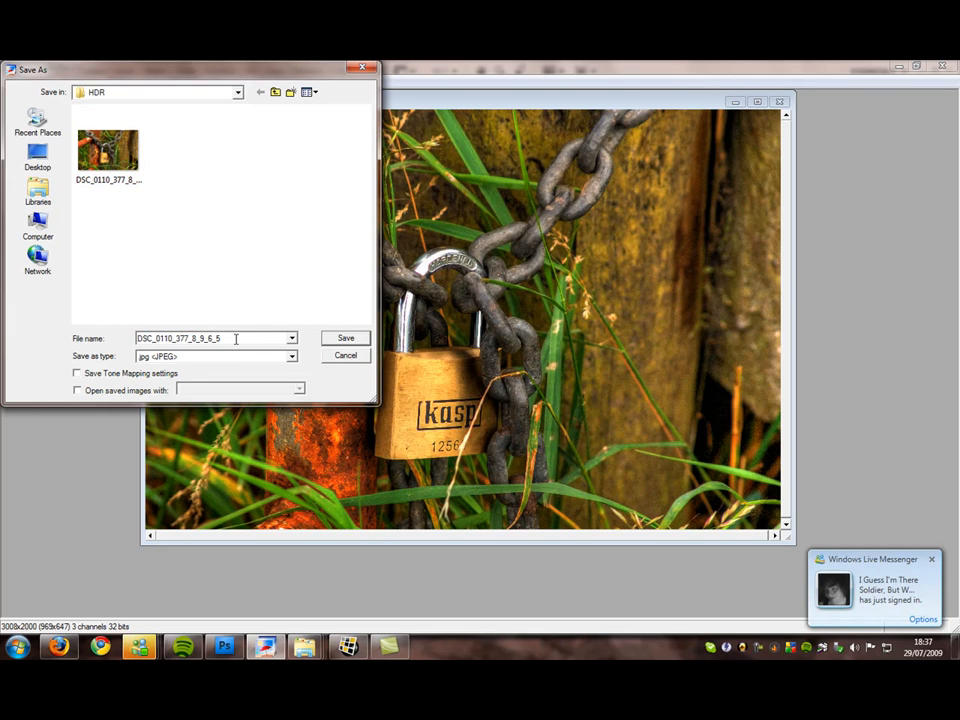
{"action": "key", "text": "BackSpace"}
{"action": "key", "text": "BackSpace"}
{"action": "key", "text": "BackSpace"}
{"action": "key", "text": "BackSpace"}
{"action": "key", "text": "BackSpace"}
{"action": "key", "text": "BackSpace"}
{"action": "key", "text": "BackSpace"}
{"action": "key", "text": "BackSpace"}
{"action": "key", "text": "BackSpace"}
{"action": "key", "text": "BackSpace"}
{"action": "key", "text": "BackSpace"}
{"action": "key", "text": "BackSpace"}
{"action": "key", "text": "BackSpace"}
{"action": "key", "text": "BackSpace"}
{"action": "key", "text": "BackSpace"}
{"action": "key", "text": "BackSpace"}
{"action": "key", "text": "BackSpace"}
{"action": "key", "text": "BackSpace"}
{"action": "key", "text": "BackSpace"}
{"action": "left_click", "coordinate": [260, 358]}
{"action": "left_click", "coordinate": [260, 358]}
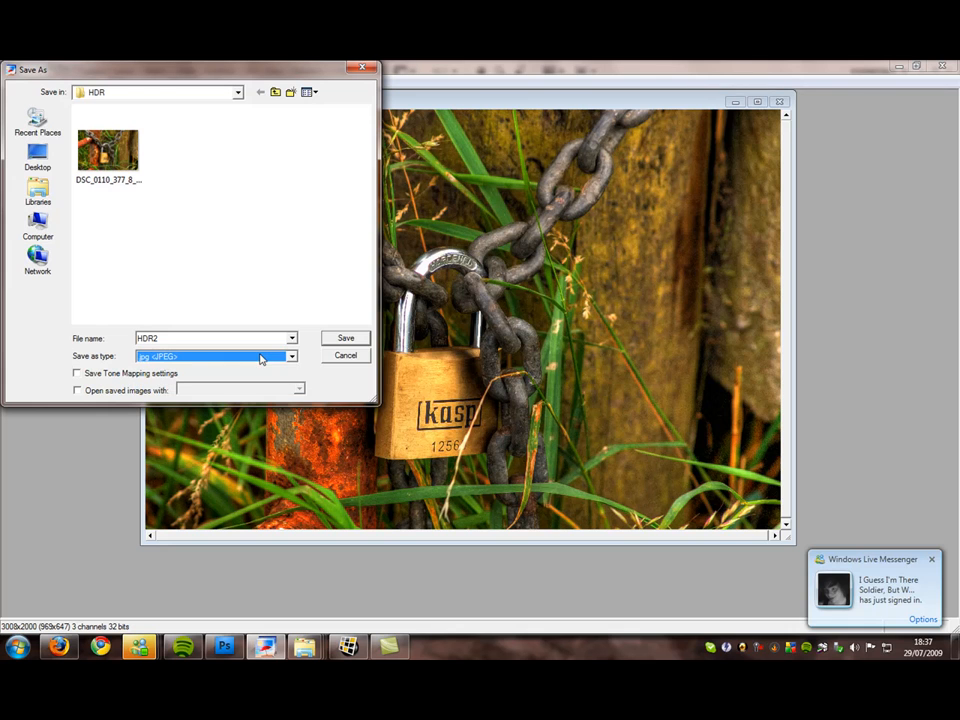
{"action": "left_click", "coordinate": [345, 339]}
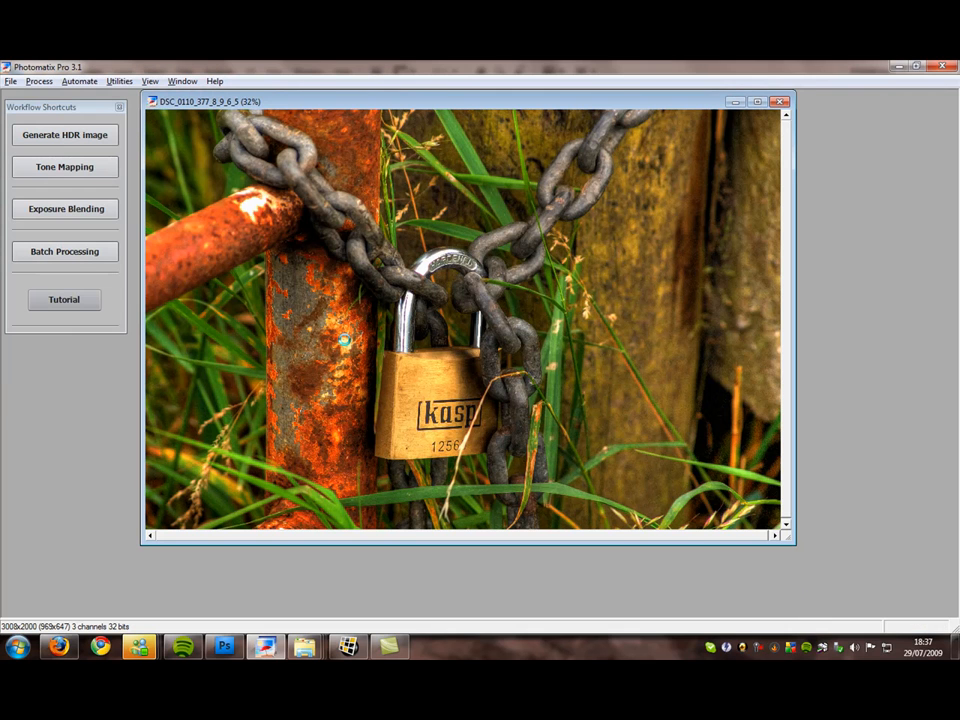
Close the tone-mapped image in Photomatix Pro and open HDR2 from the HDR folder in Adobe Photoshop CS4.
{"action": "left_click", "coordinate": [777, 103]}
{"action": "mouse_move", "coordinate": [303, 647]}
{"action": "left_click", "coordinate": [199, 583]}
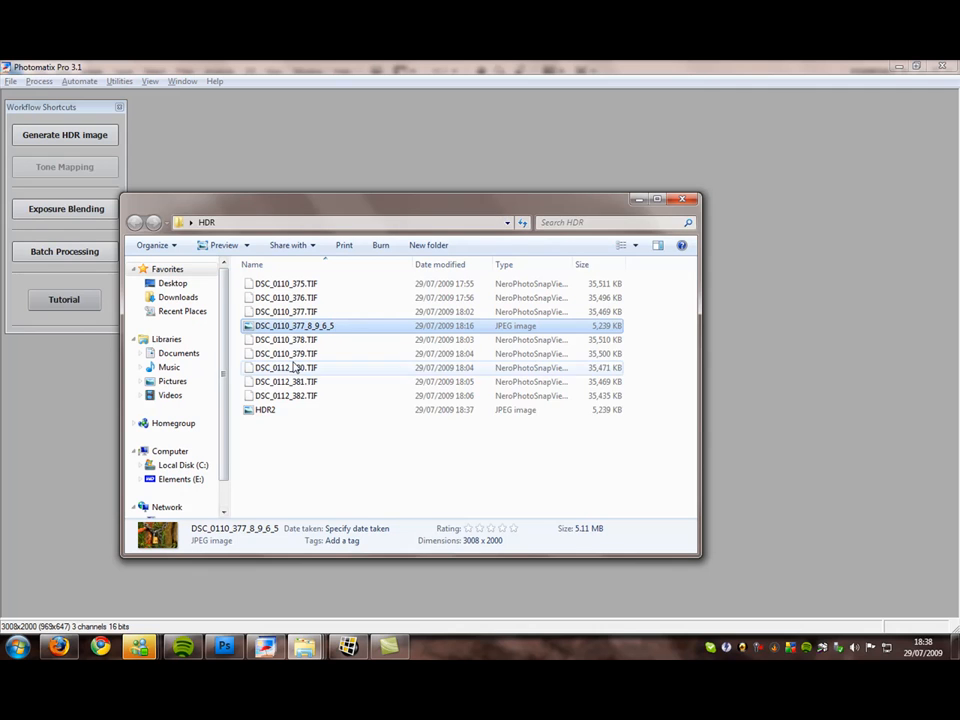
{"action": "left_click", "coordinate": [262, 410]}
{"action": "right_click", "coordinate": [267, 410]}
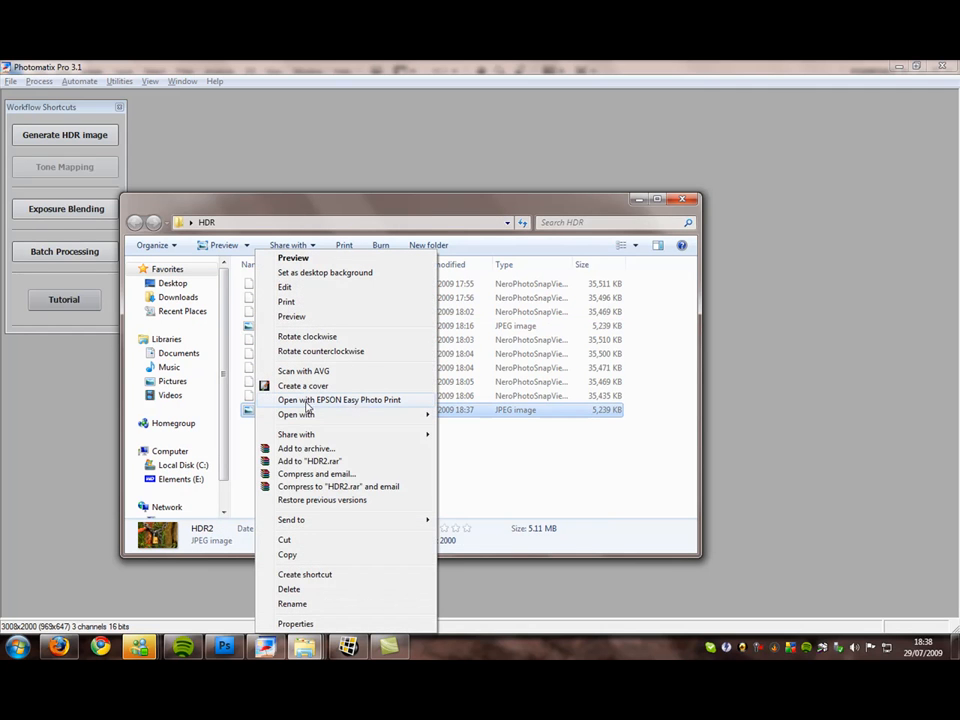
{"action": "mouse_move", "coordinate": [355, 422]}
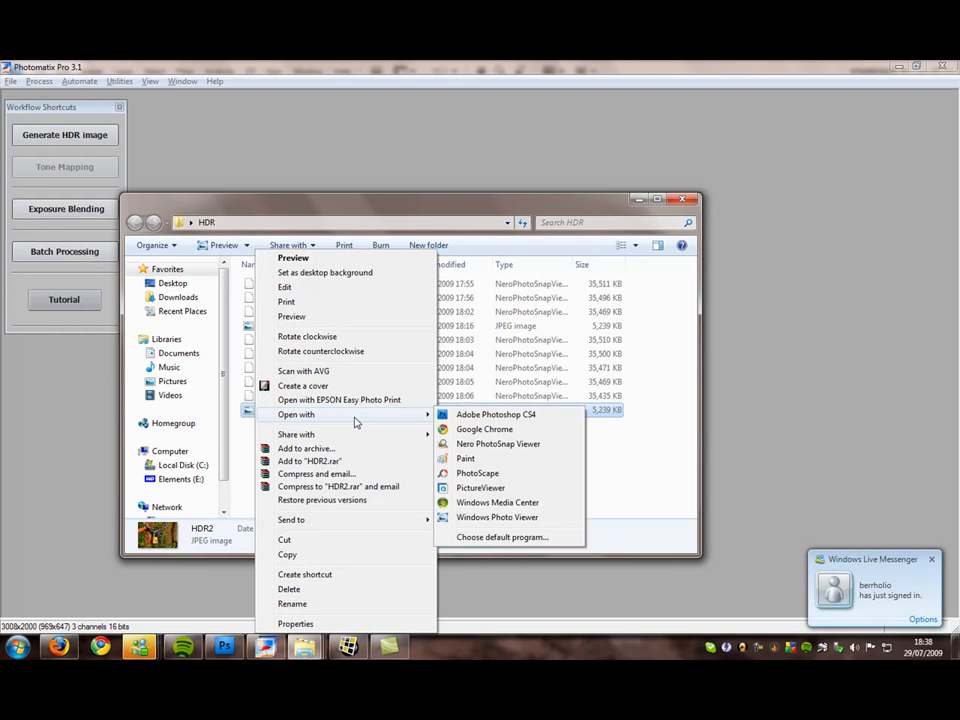
{"action": "left_click", "coordinate": [472, 416]}
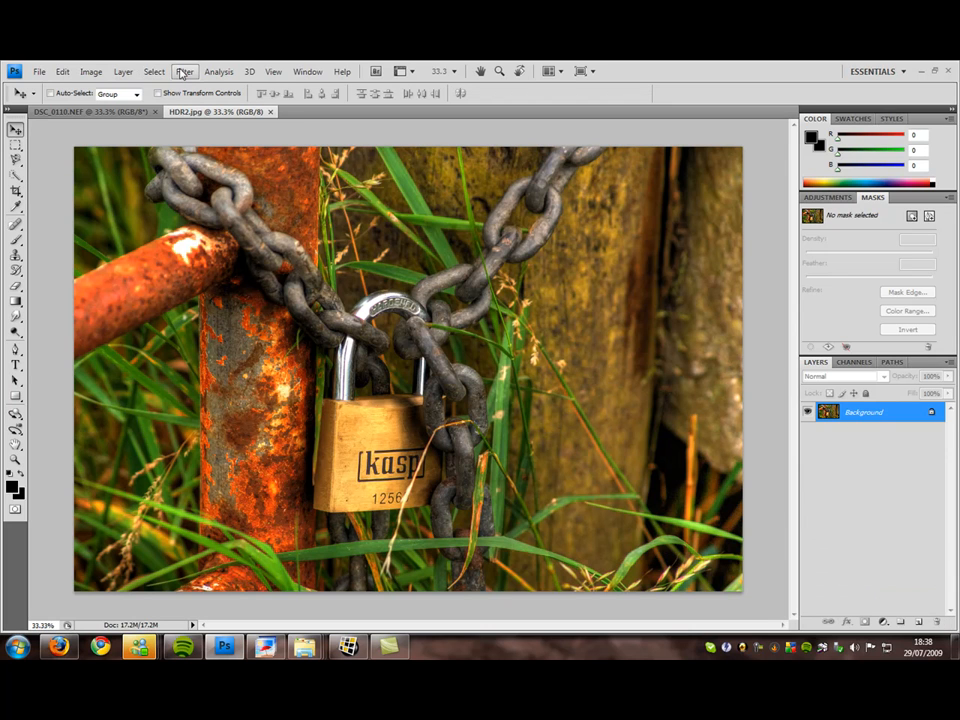
Open the Unsharp Mask filter for HDR2.jpg and examine its preview on the padlock's shackle, the lock body and the chain links.
{"action": "left_click", "coordinate": [184, 72]}
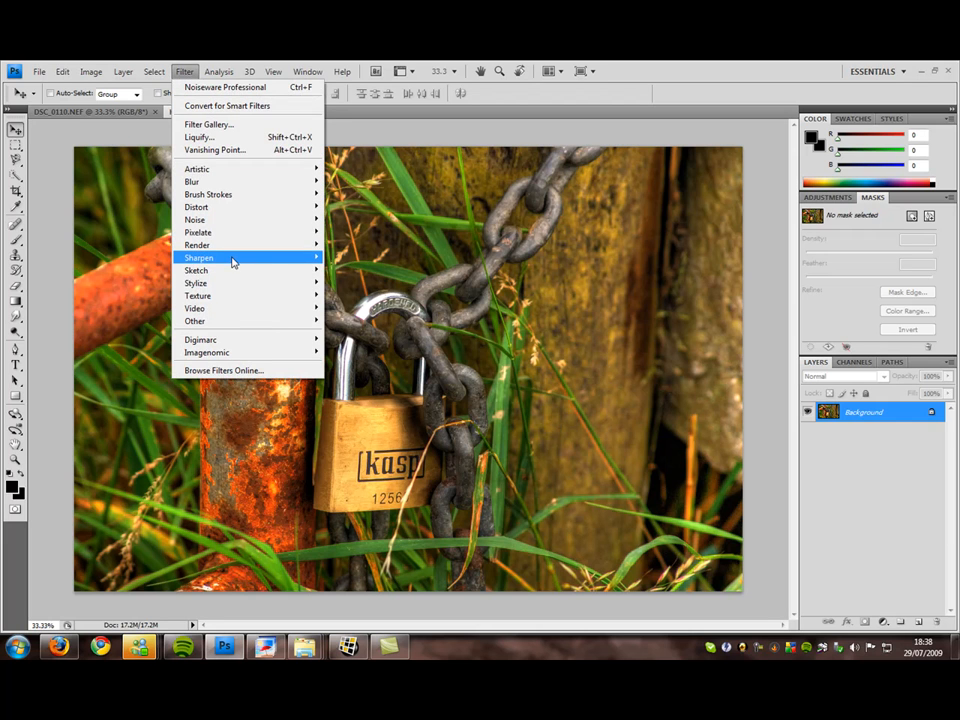
{"action": "mouse_move", "coordinate": [233, 262]}
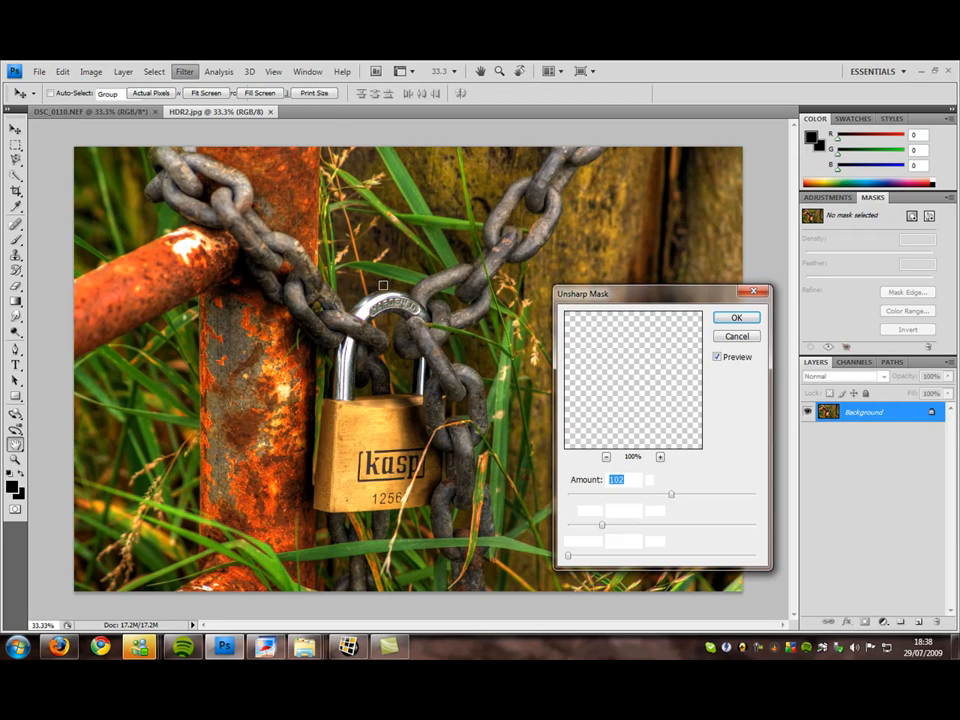
{"action": "left_click", "coordinate": [373, 297]}
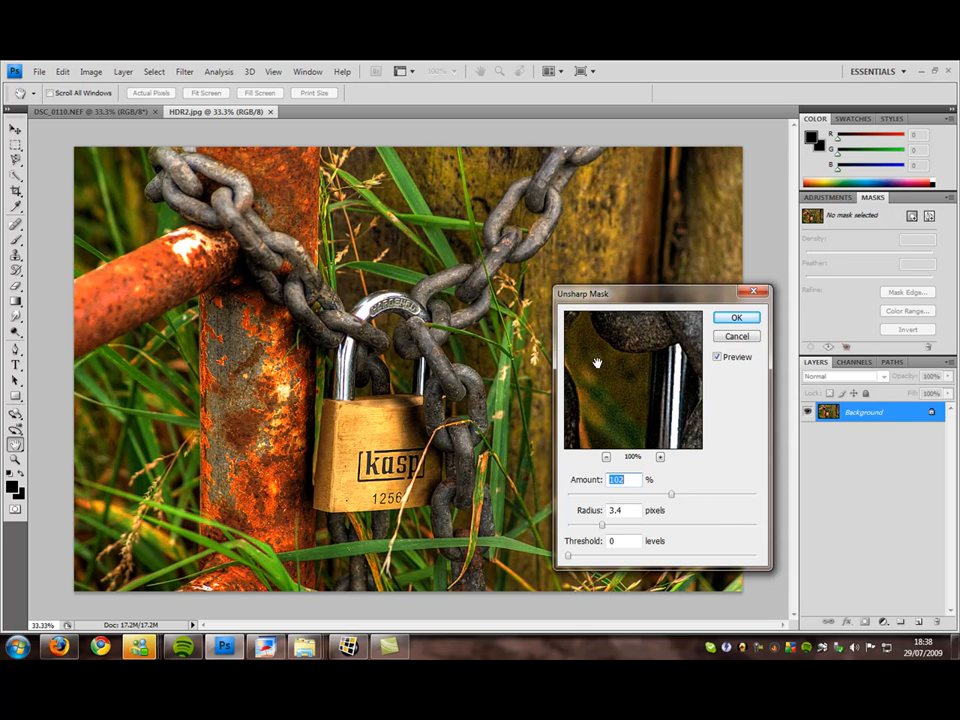
{"action": "left_click", "coordinate": [381, 369]}
{"action": "left_click", "coordinate": [402, 395]}
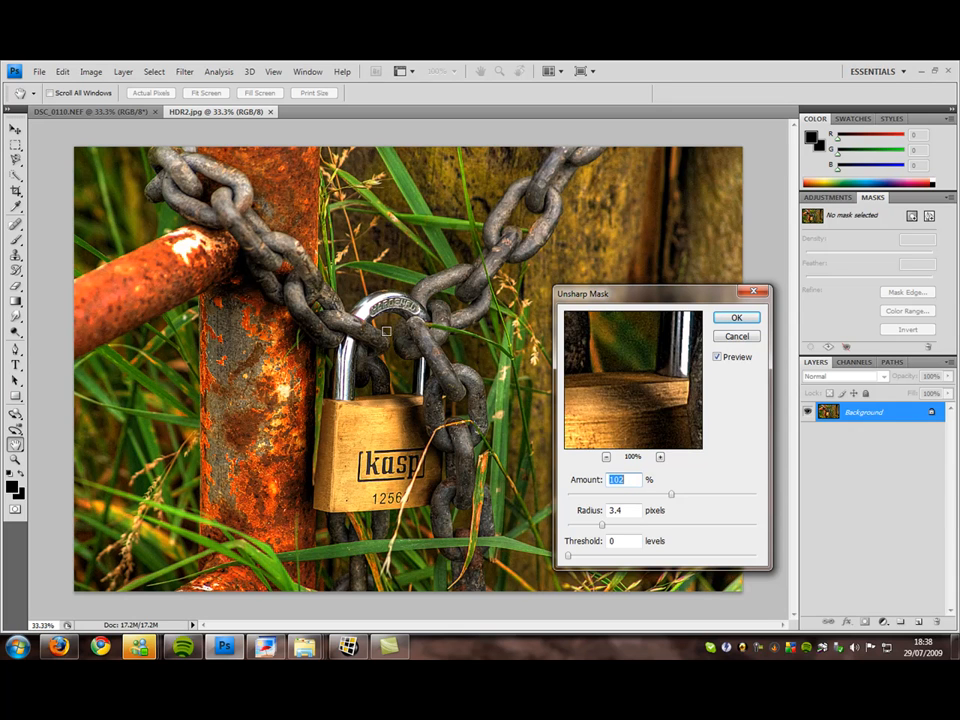
{"action": "left_click", "coordinate": [388, 304]}
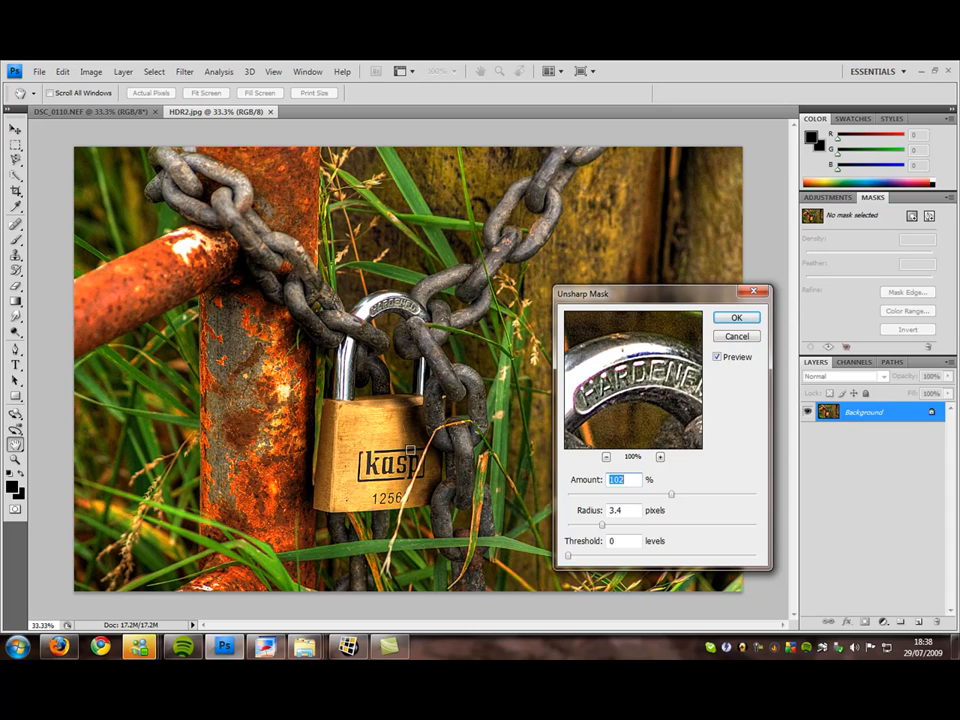
{"action": "left_click", "coordinate": [363, 459]}
{"action": "left_click", "coordinate": [307, 280]}
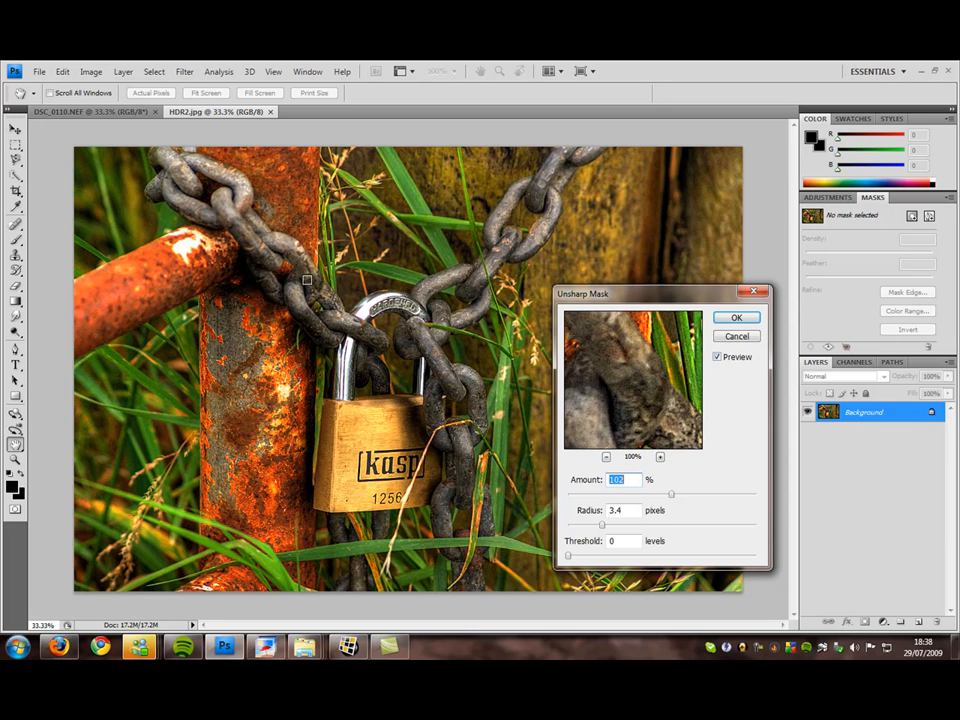
{"action": "left_click", "coordinate": [289, 263]}
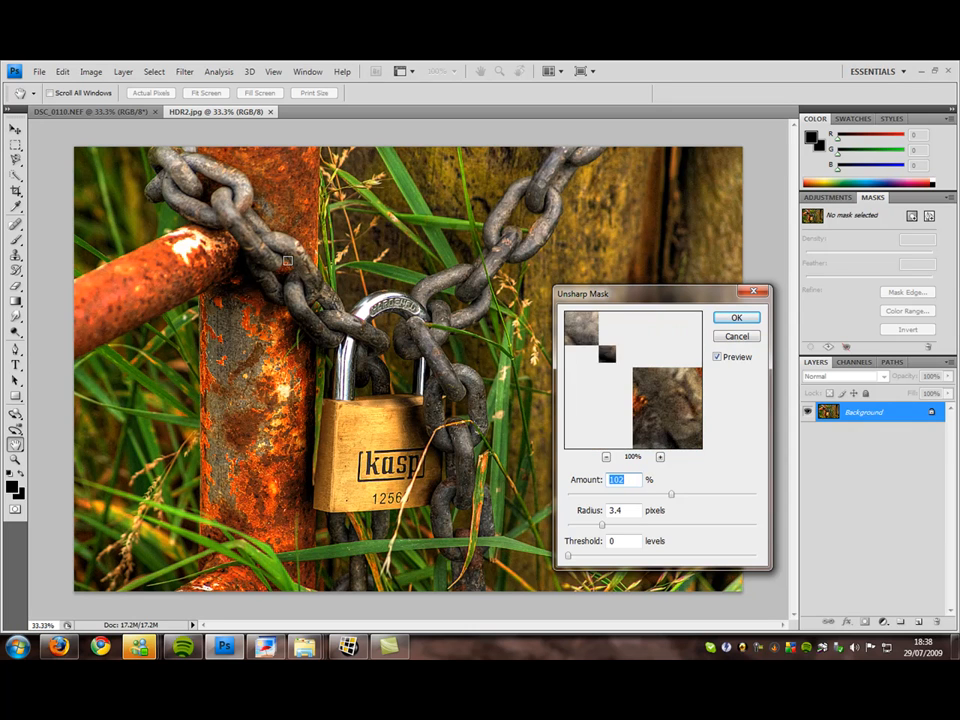
{"action": "left_click", "coordinate": [312, 285]}
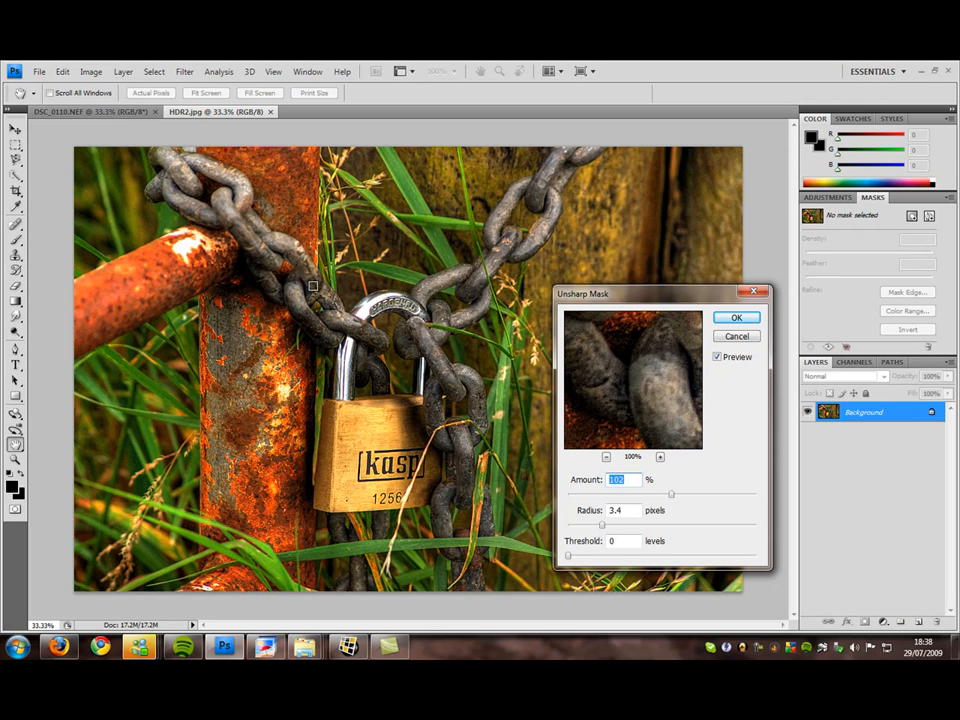
{"action": "left_click", "coordinate": [236, 231]}
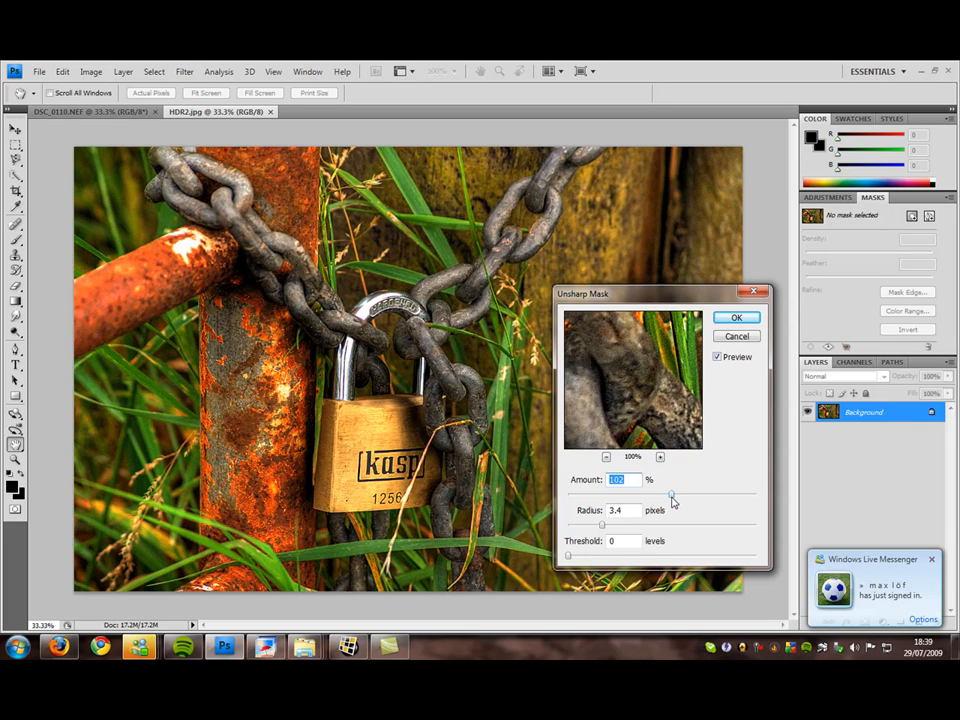
Try Unsharp Mask amounts of 166% and 130%, then set the amount to 105% and apply the sharpening.
{"action": "left_click_drag", "start_coordinate": [672, 500], "coordinate": [705, 496]}
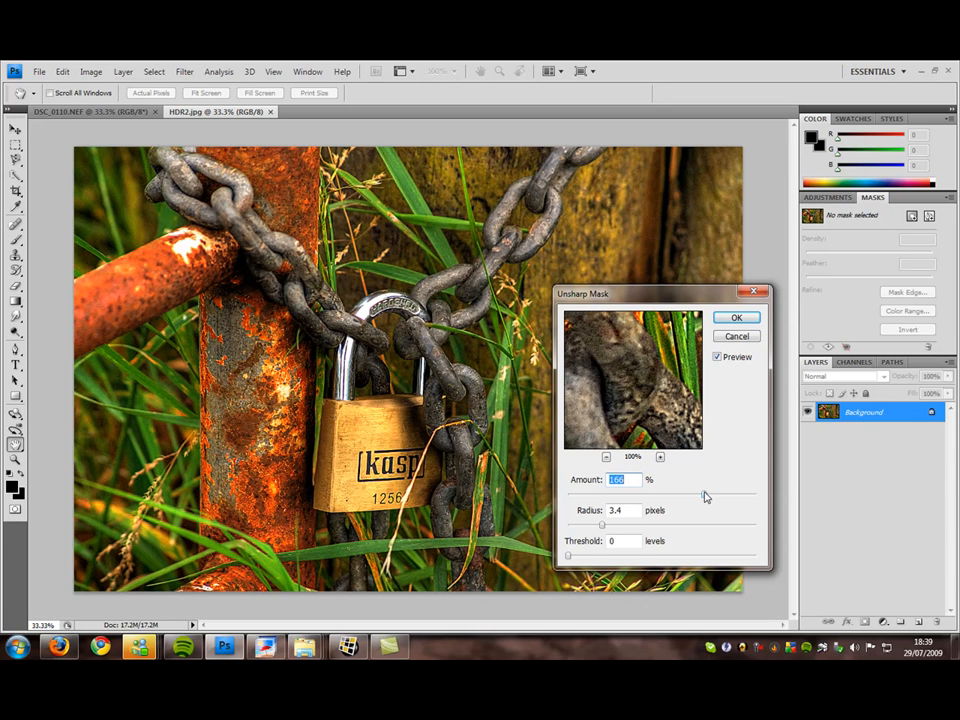
{"action": "left_click_drag", "start_coordinate": [705, 496], "coordinate": [688, 497]}
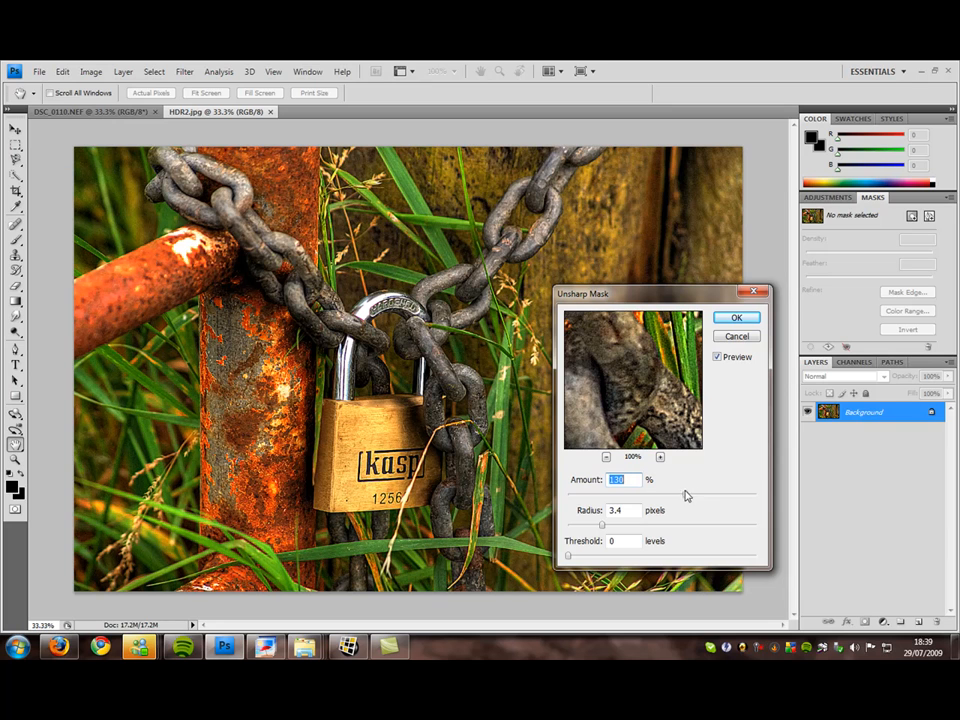
{"action": "left_click_drag", "start_coordinate": [686, 498], "coordinate": [673, 497]}
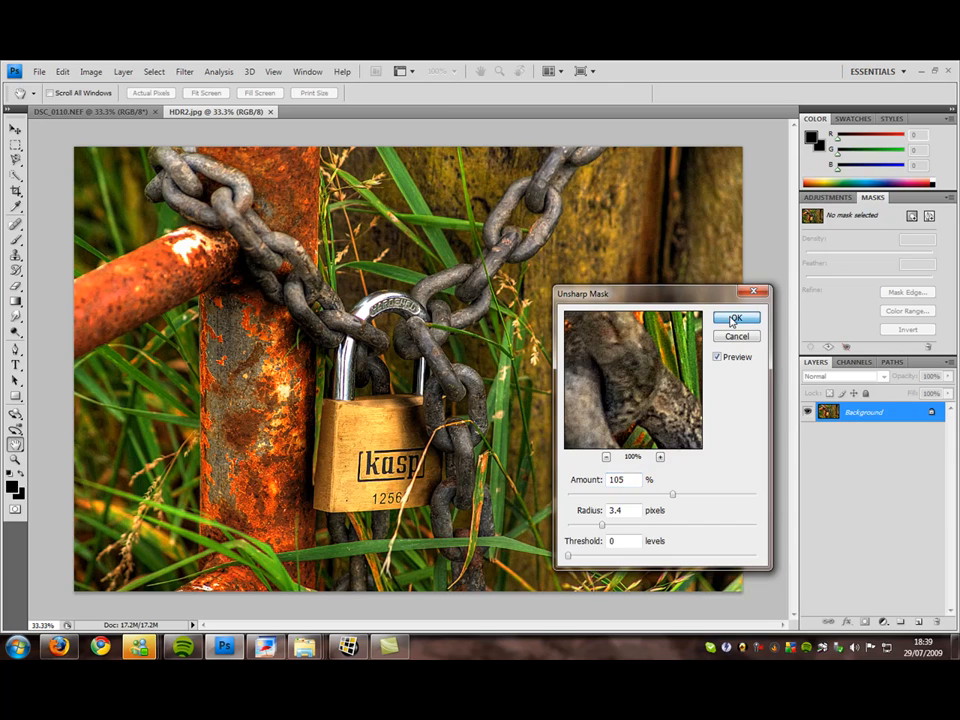
{"action": "left_click", "coordinate": [733, 319]}
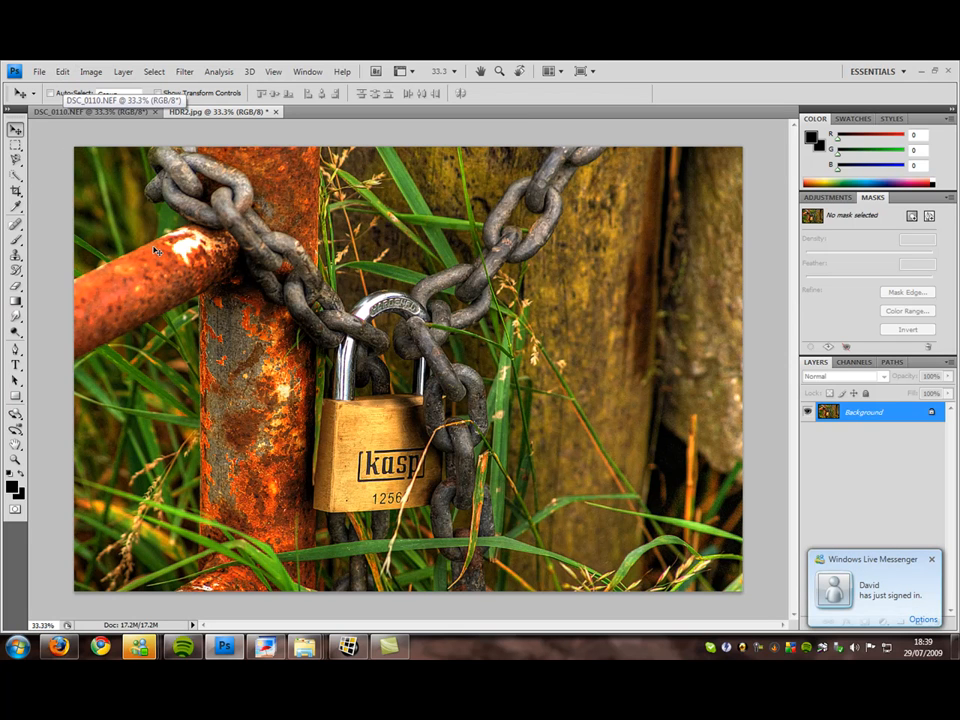
Add a 30 px black stroke inside the edges of the whole image as a border and clear the selection.
{"action": "key", "text": "ctrl+a"}
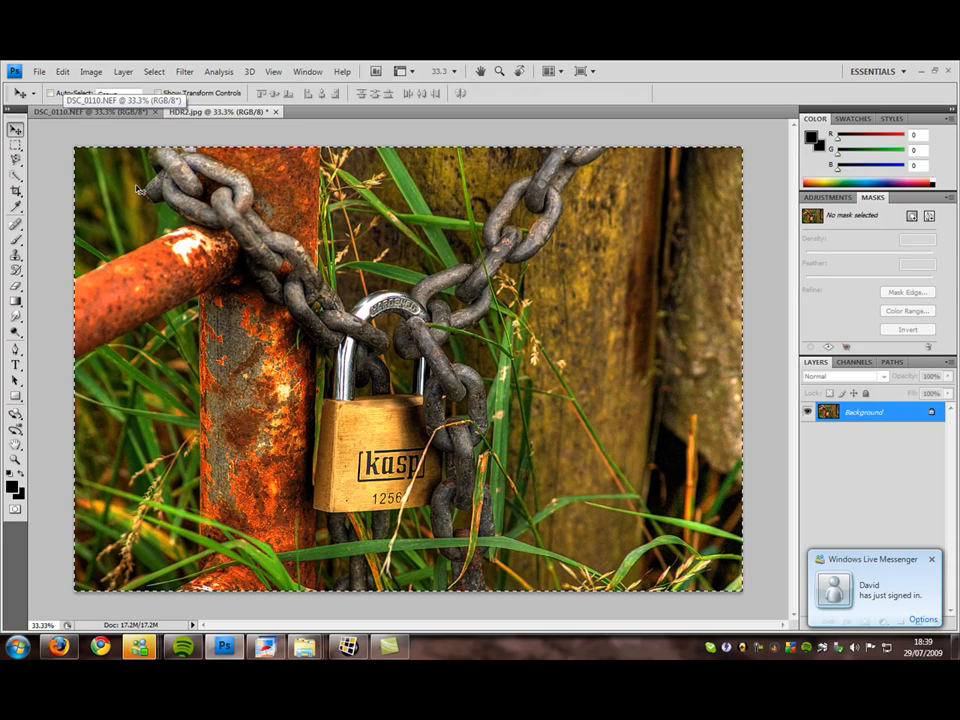
{"action": "left_click", "coordinate": [62, 71]}
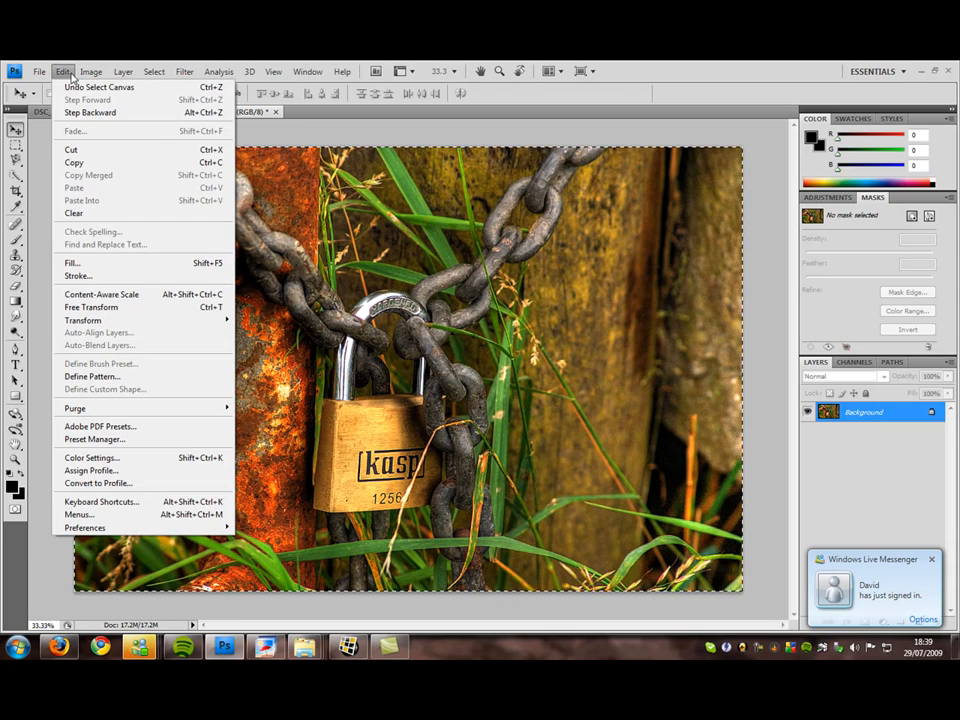
{"action": "left_click", "coordinate": [78, 276]}
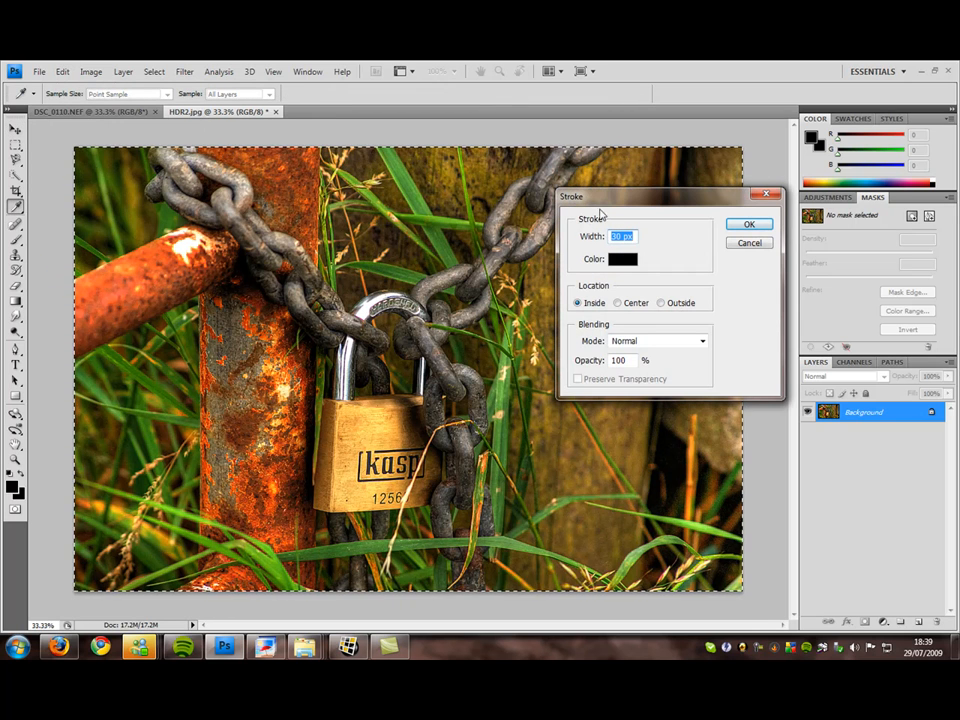
{"action": "mouse_move", "coordinate": [583, 205]}
{"action": "left_mouse_down"}
{"action": "mouse_move", "coordinate": [495, 251]}
{"action": "mouse_move", "coordinate": [517, 250]}
{"action": "left_mouse_up"}
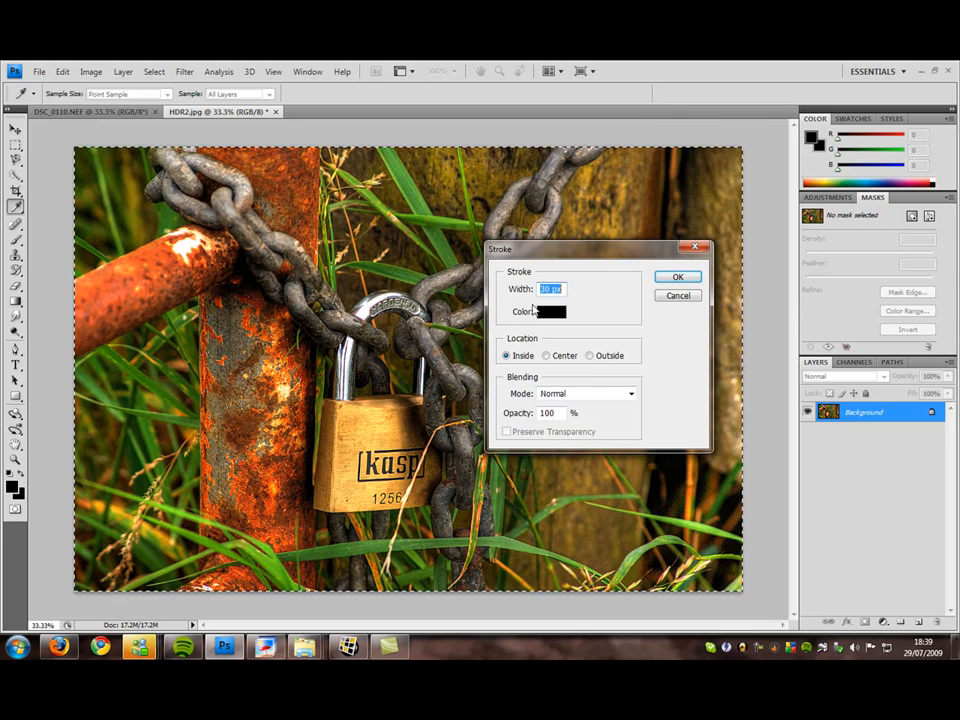
{"action": "left_click", "coordinate": [677, 277]}
{"action": "key", "text": "v"}
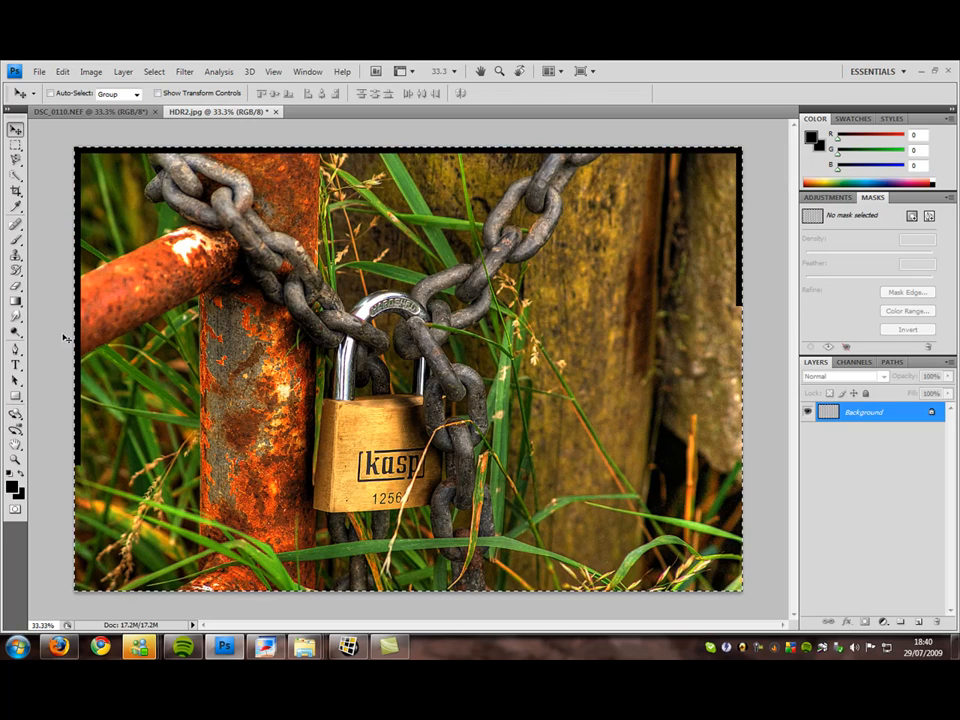
{"action": "key", "text": "ctrl+d"}
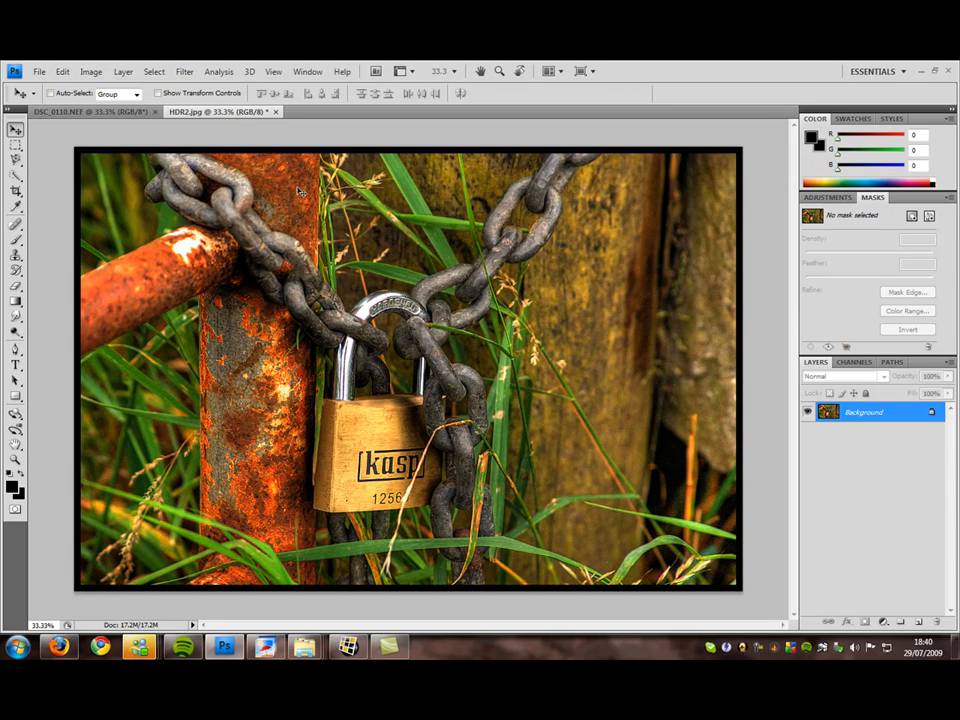